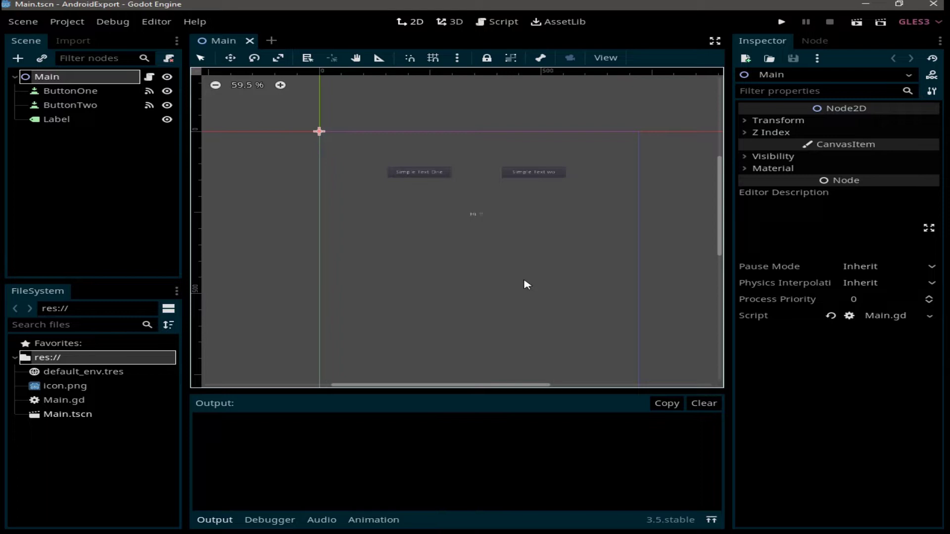
Step: Run the project, test the Simple Text One and Simple Text wo buttons, and close the running game
click(782, 22)
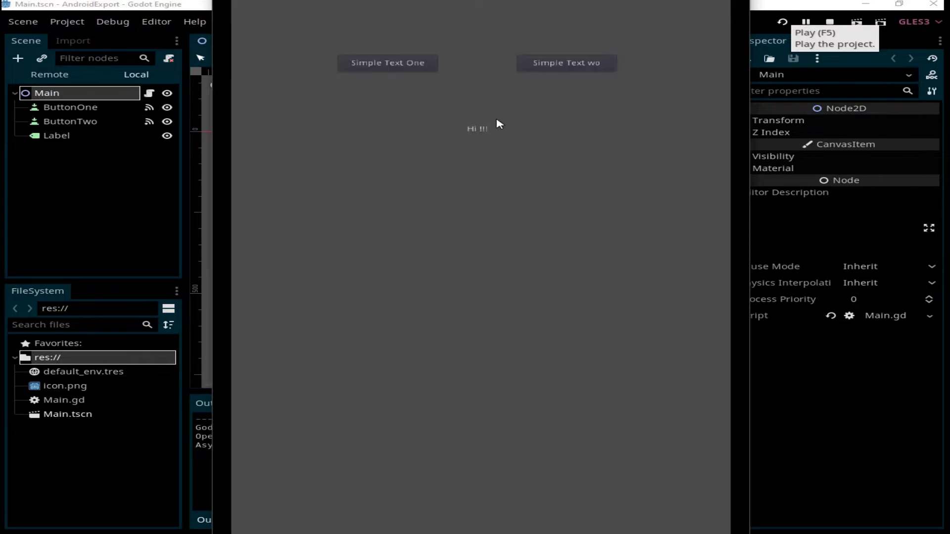
click(388, 65)
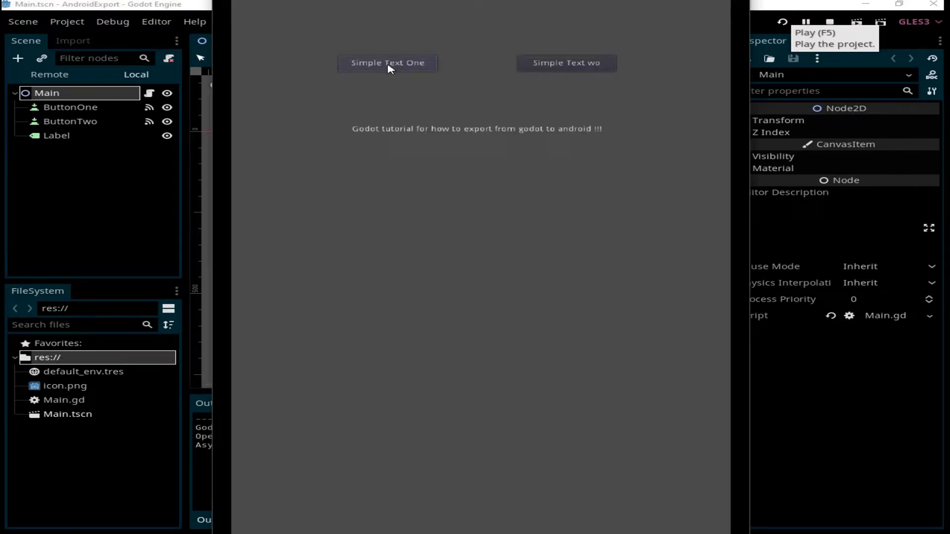
click(572, 66)
click(416, 62)
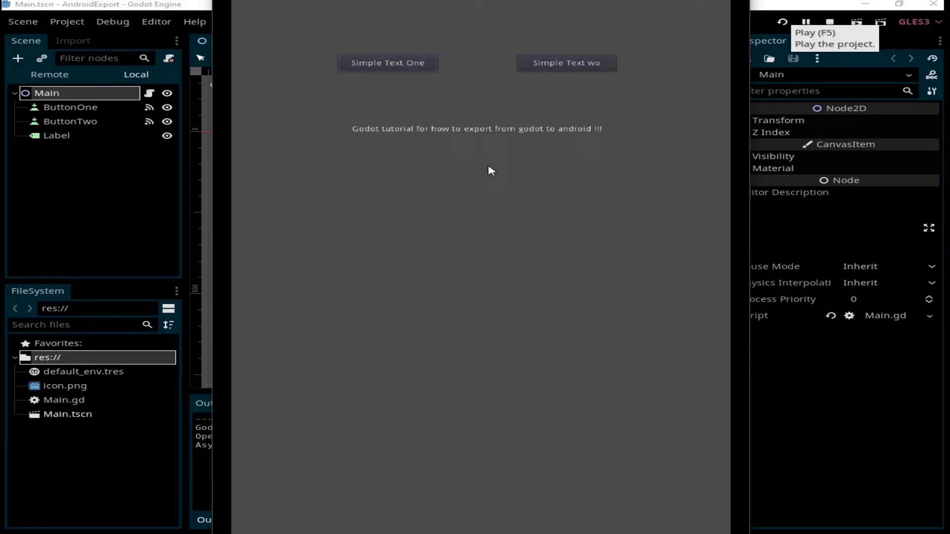
key(alt+F4)
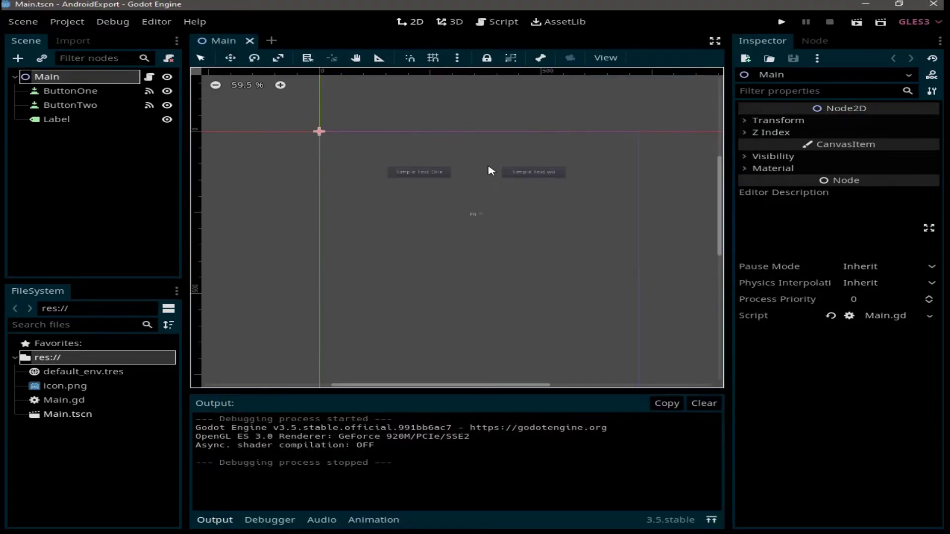
Step: Add an Android export preset to the project and close the export settings
click(71, 25)
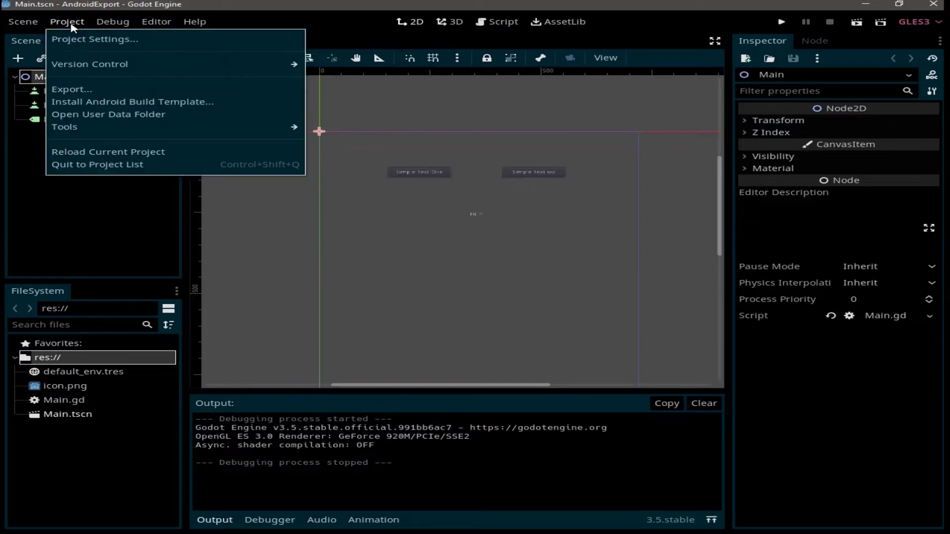
click(84, 91)
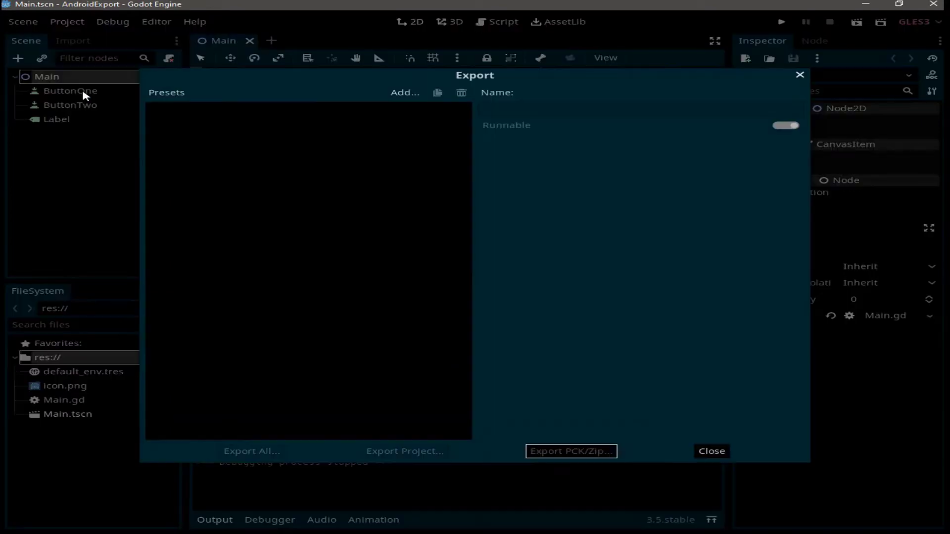
click(403, 94)
click(436, 114)
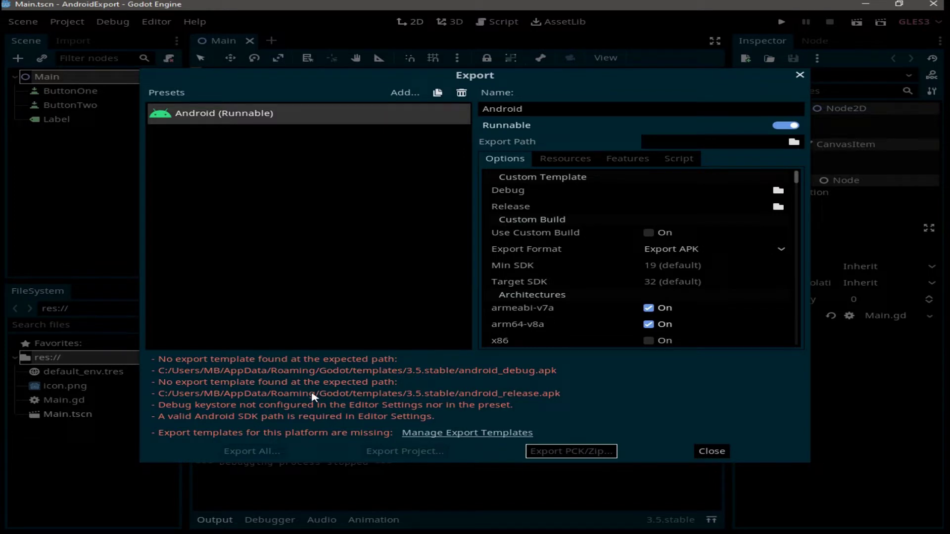
click(800, 75)
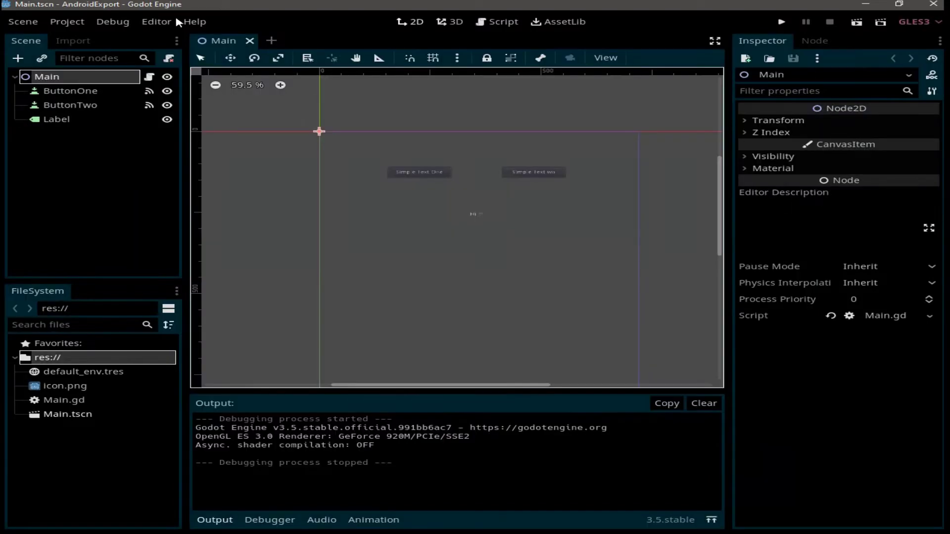
Step: Download and install the 3.5.stable export templates from the best available mirror
click(155, 23)
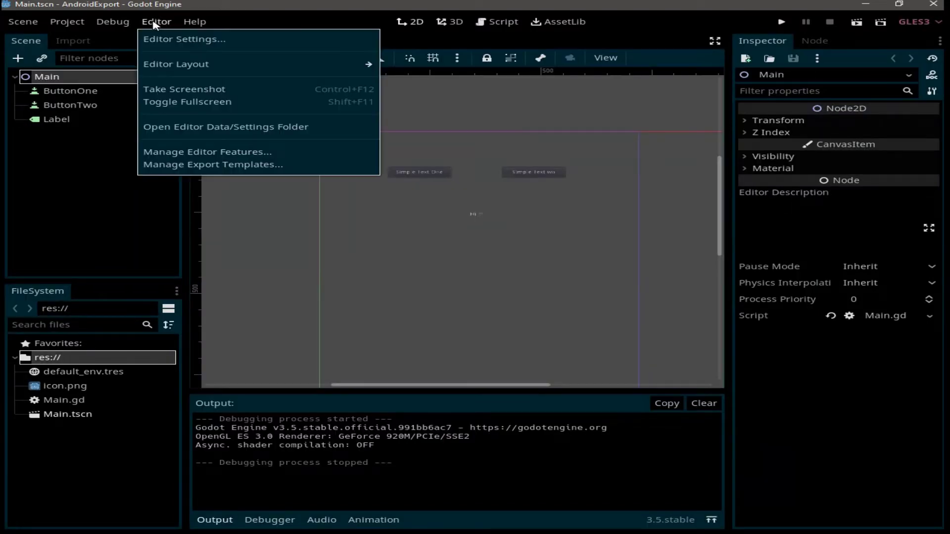
click(187, 167)
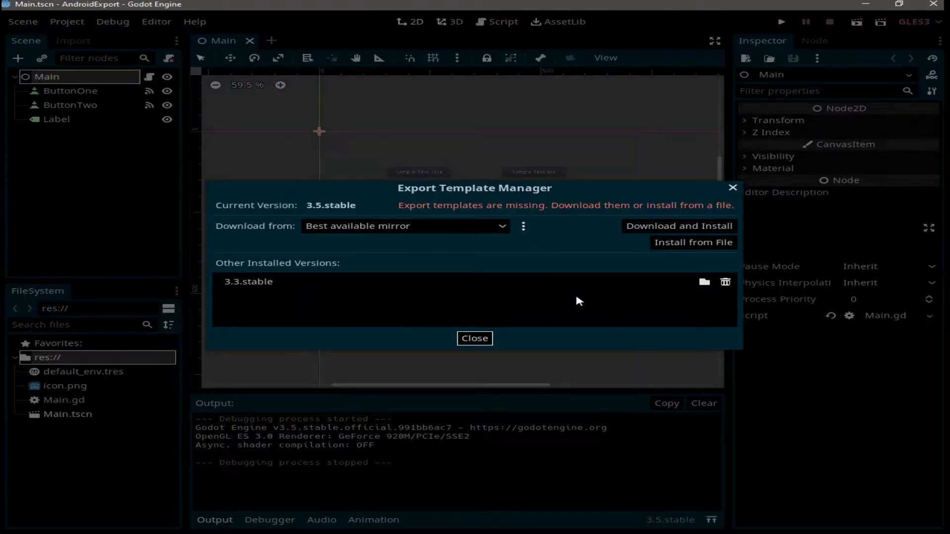
click(486, 226)
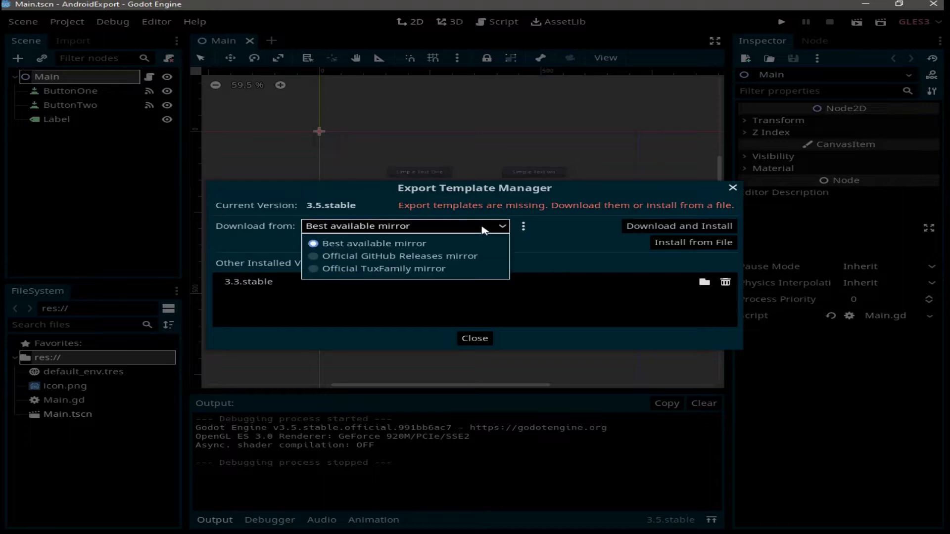
click(406, 245)
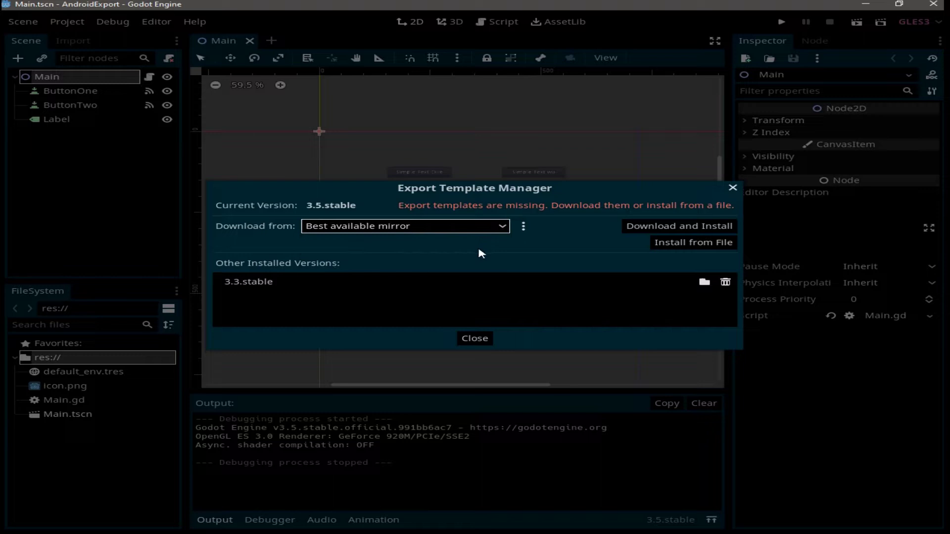
click(642, 229)
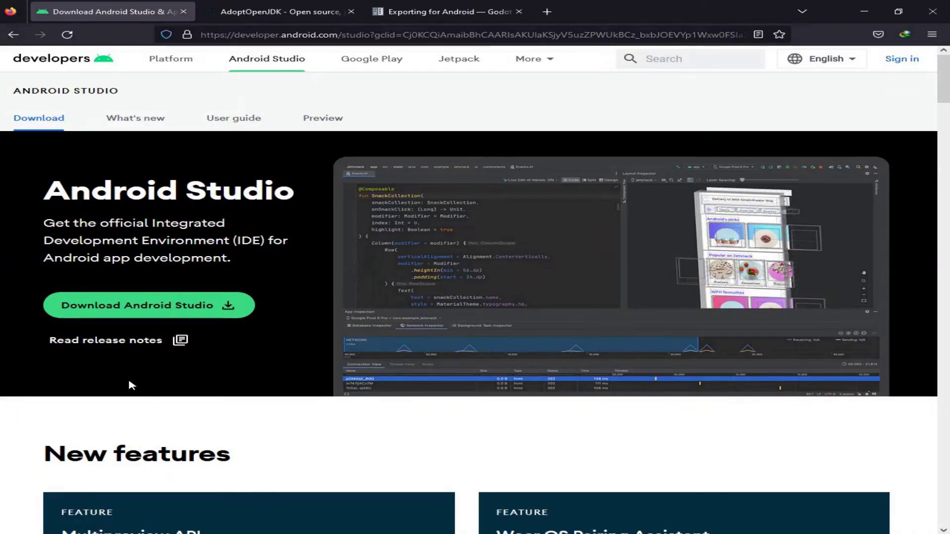
Step: In the browser, accept the Android Studio Dolphin 2021.3.1 Patch 1 terms and start downloading its Windows installer, minimizing the download progress window
click(108, 307)
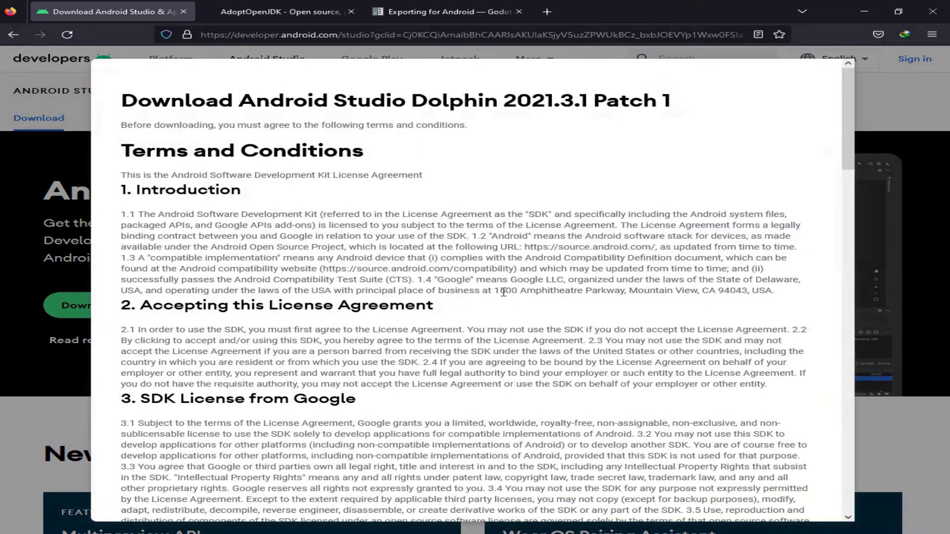
scroll(506, 292, down, 20)
scroll(507, 292, down, 3)
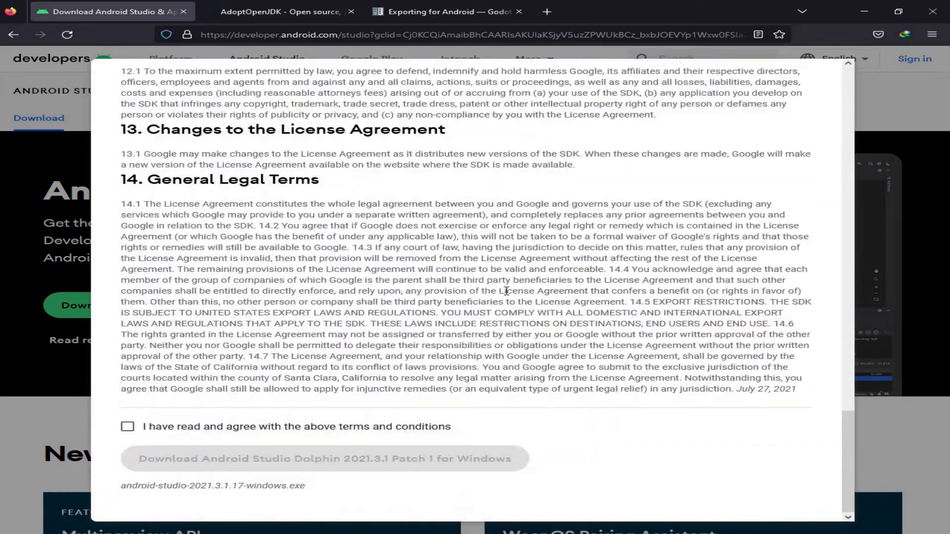
click(127, 427)
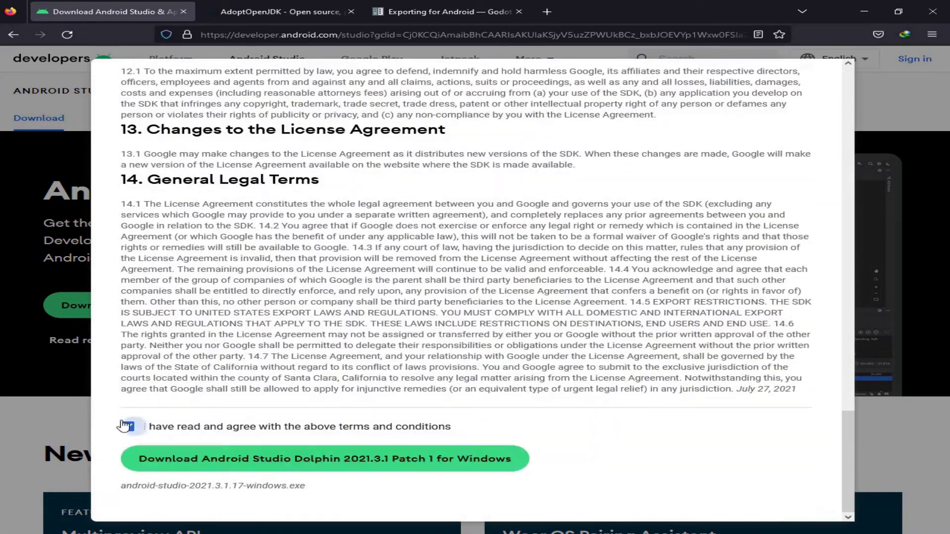
click(193, 459)
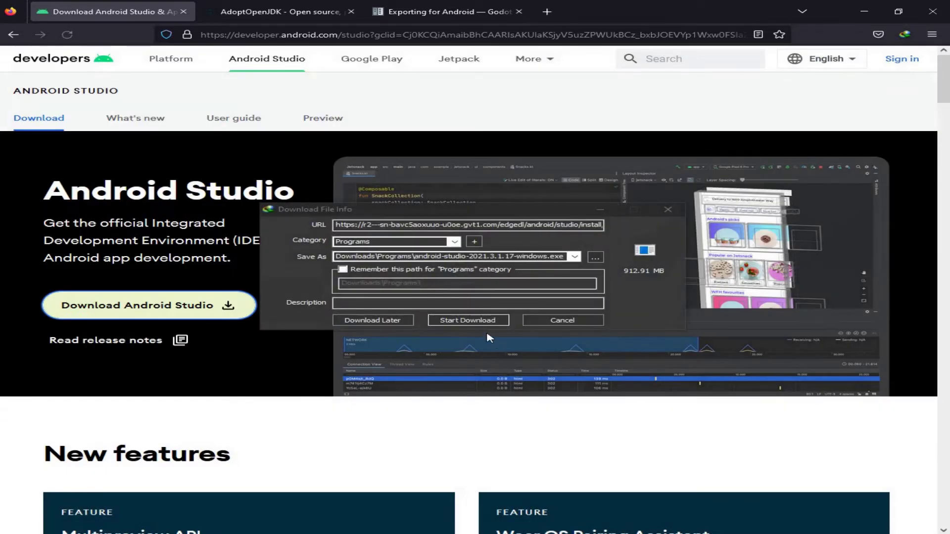
click(463, 318)
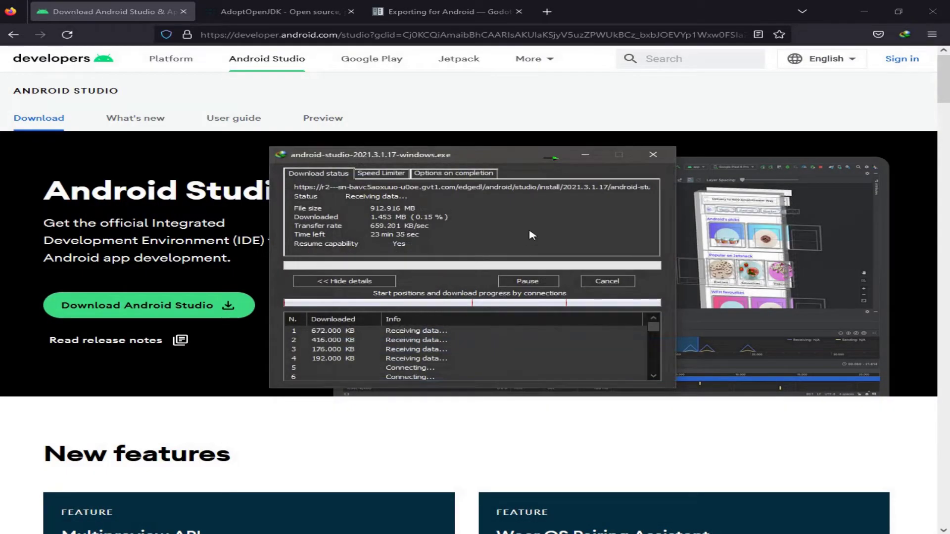
click(585, 155)
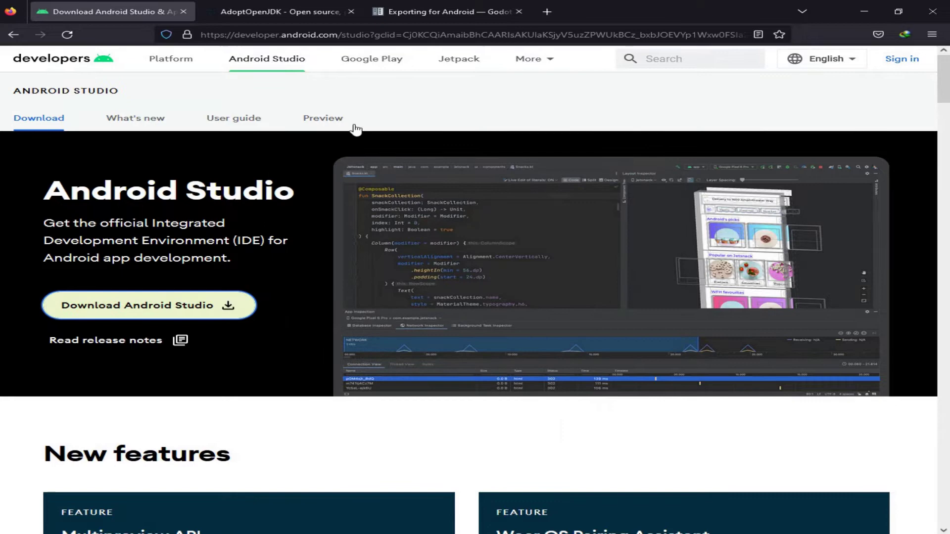
Step: From AdoptOpenJDK's new Adoptium site, filter the version 11 releases to Windows, x64 and JDK, and download the .msi installer
click(294, 9)
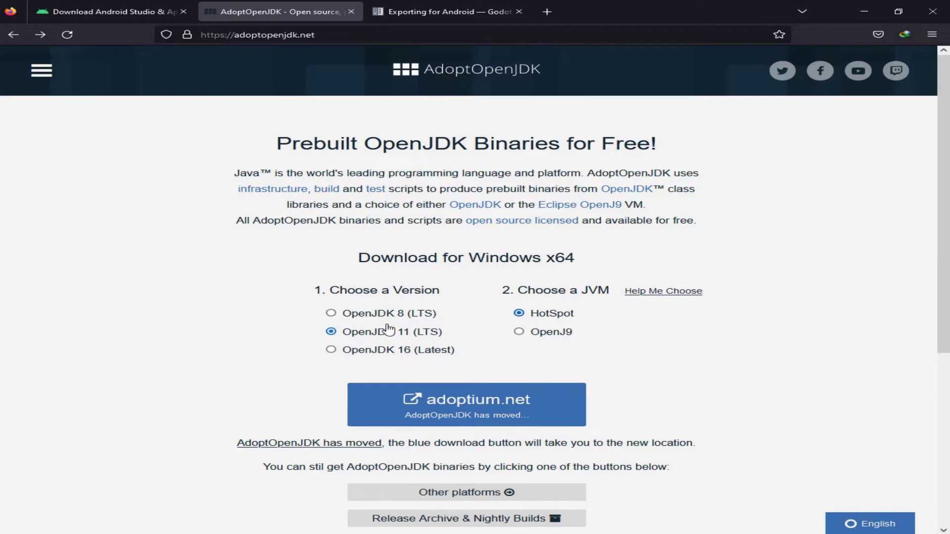
click(465, 410)
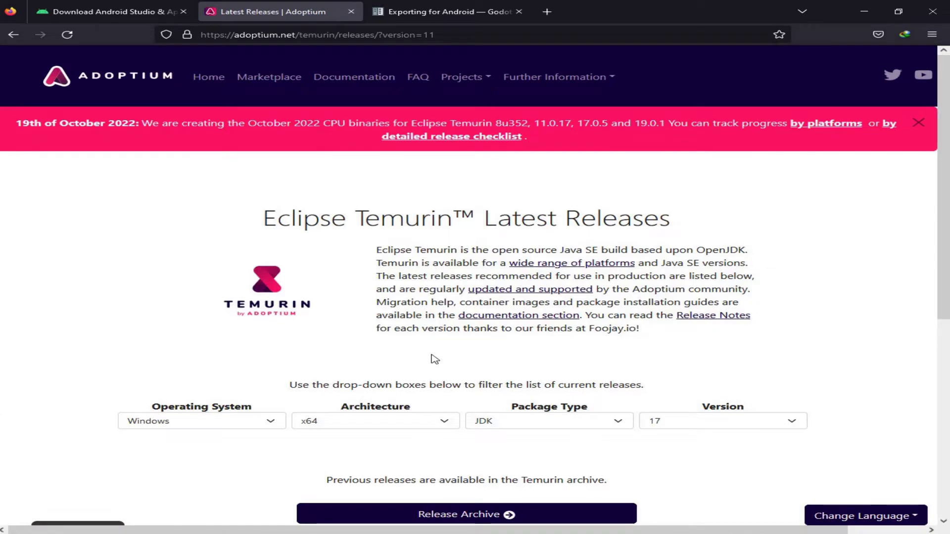
scroll(434, 359, down, 5)
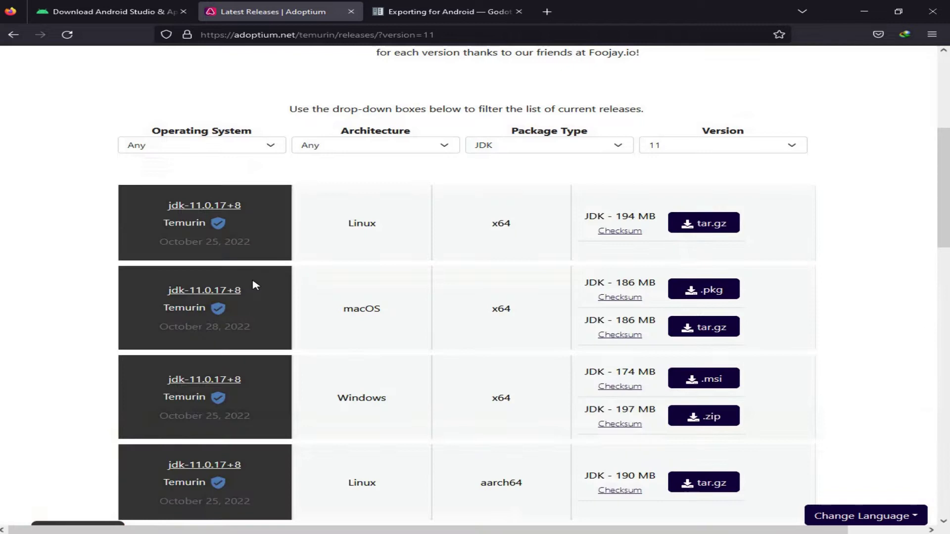
click(228, 148)
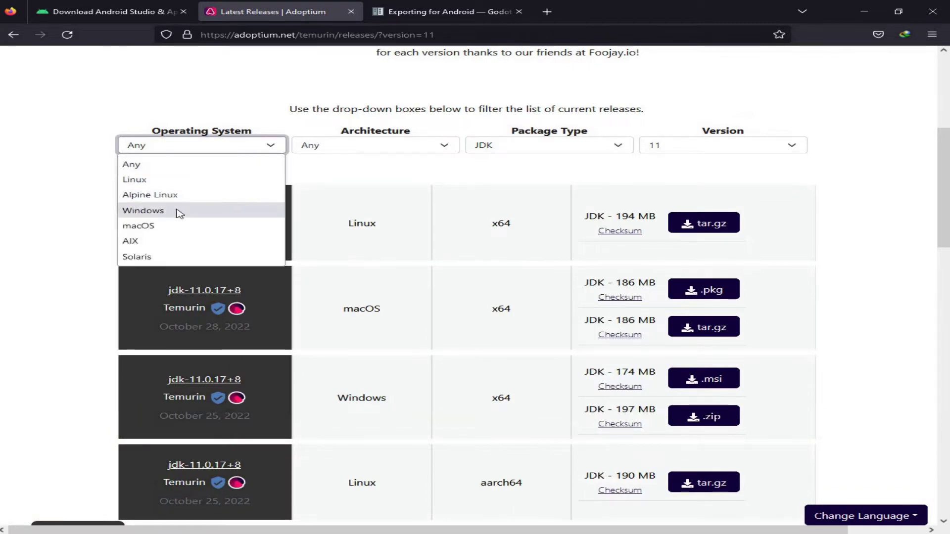
click(143, 210)
click(392, 147)
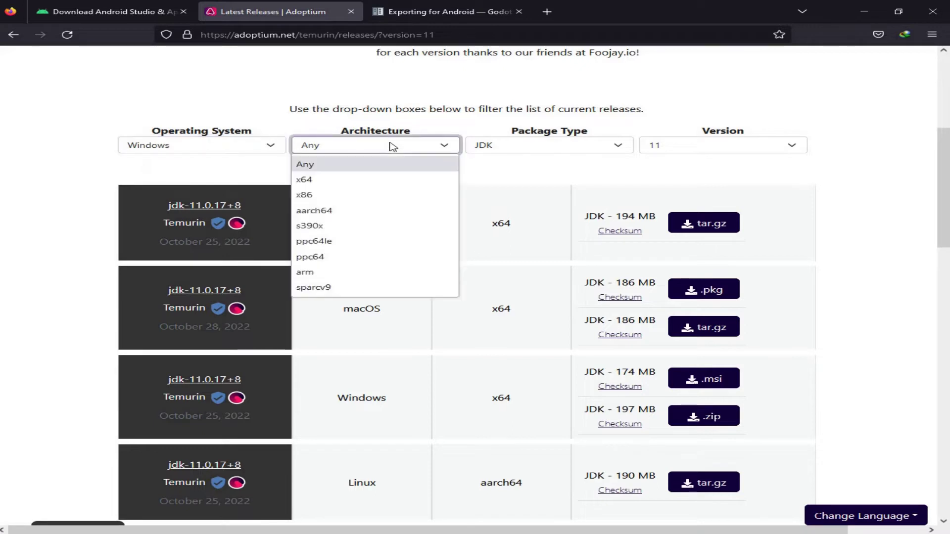
click(350, 181)
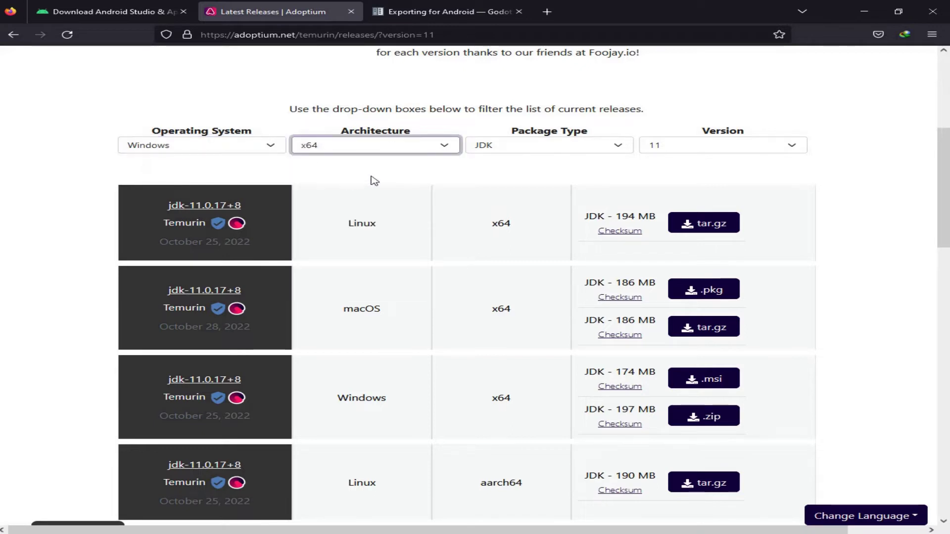
click(551, 154)
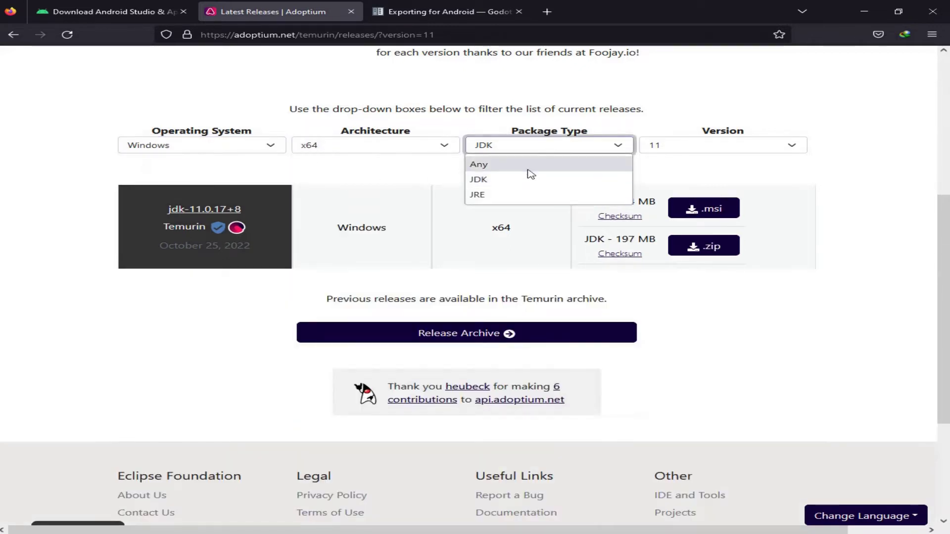
click(510, 180)
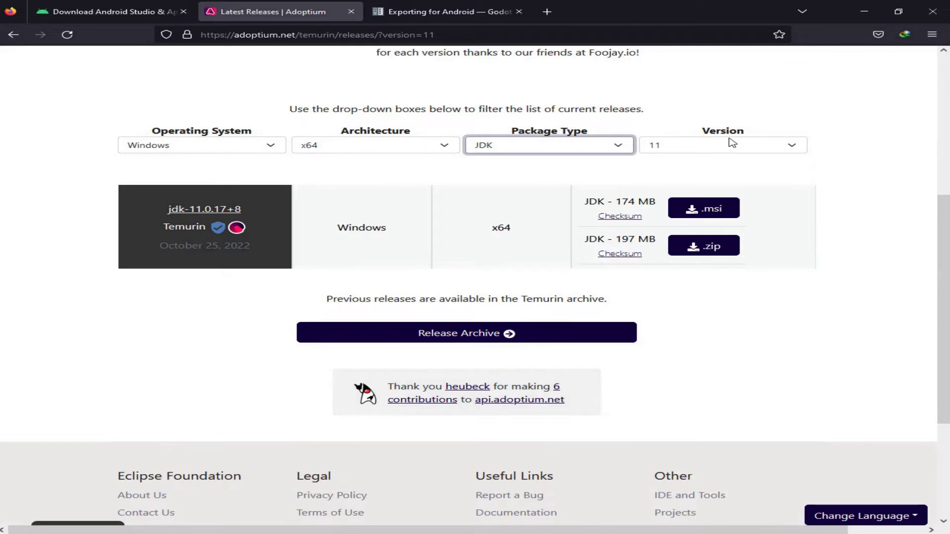
click(712, 209)
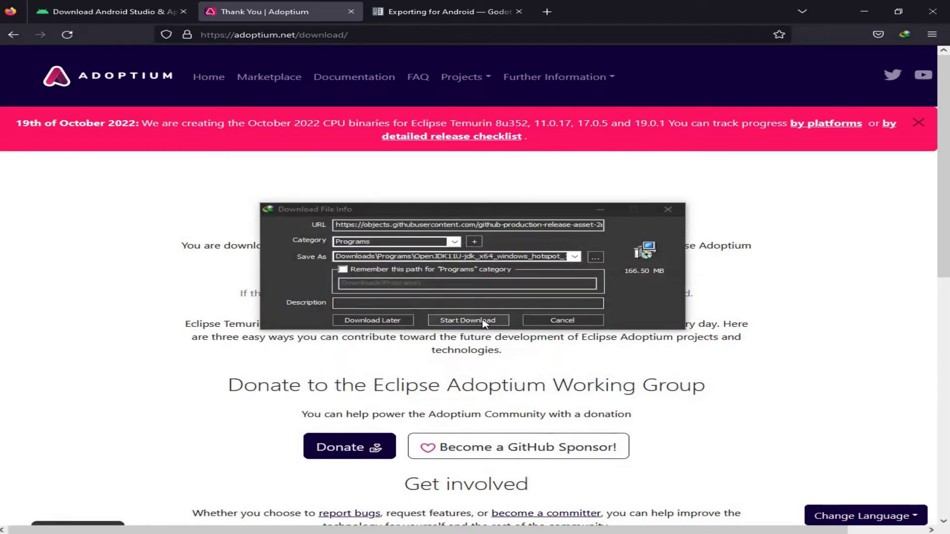
click(480, 321)
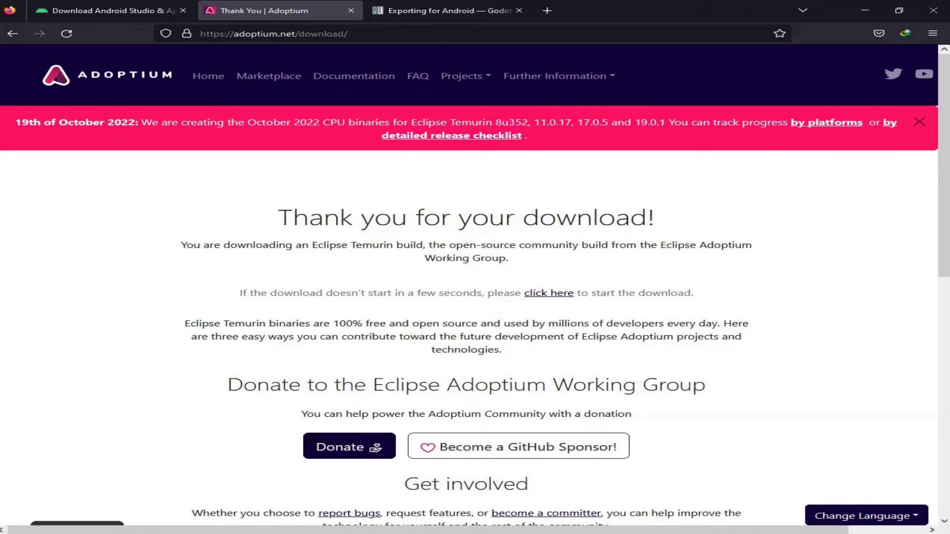
Step: Install Eclipse Temurin JDK 11.0.17+8 from the Downloads\Programs folder, with the entire JDK with Hotspot feature on the local hard drive
click(130, 497)
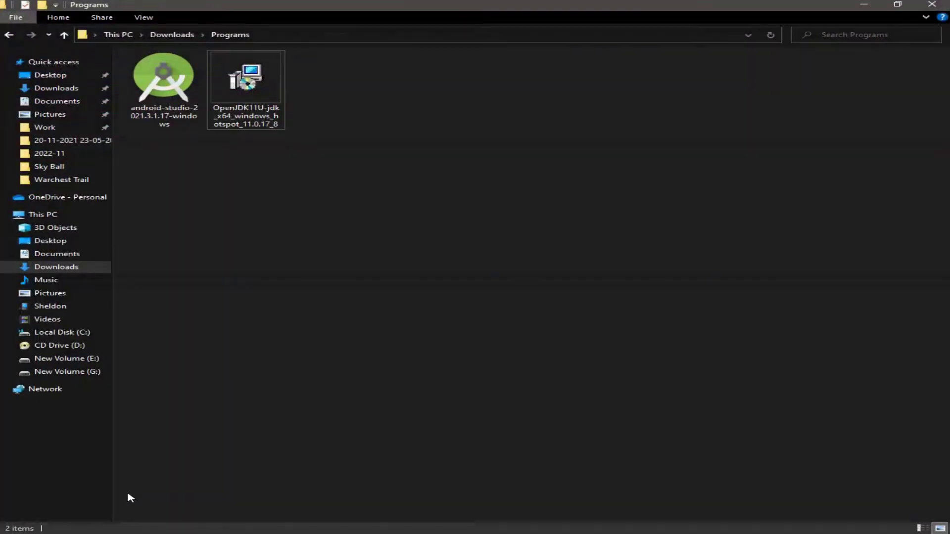
double_click(247, 88)
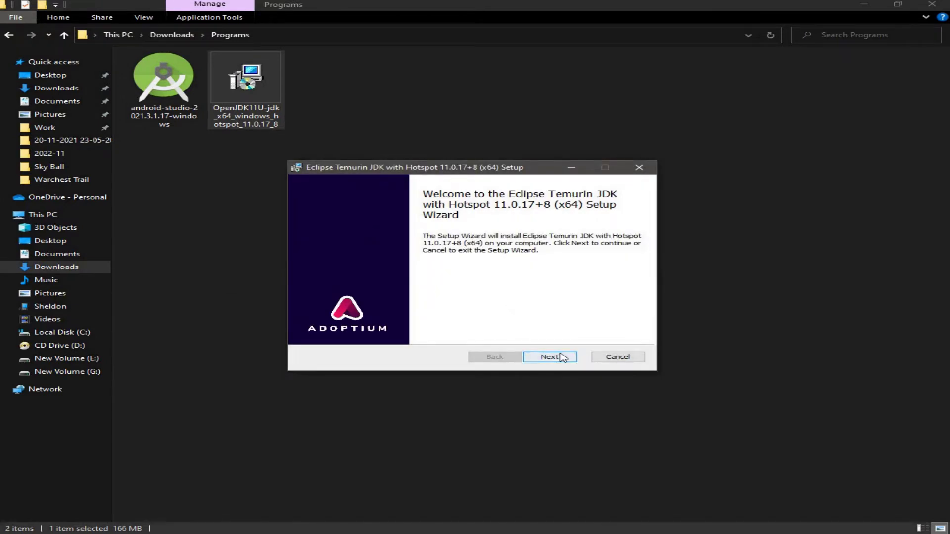
click(560, 356)
click(360, 242)
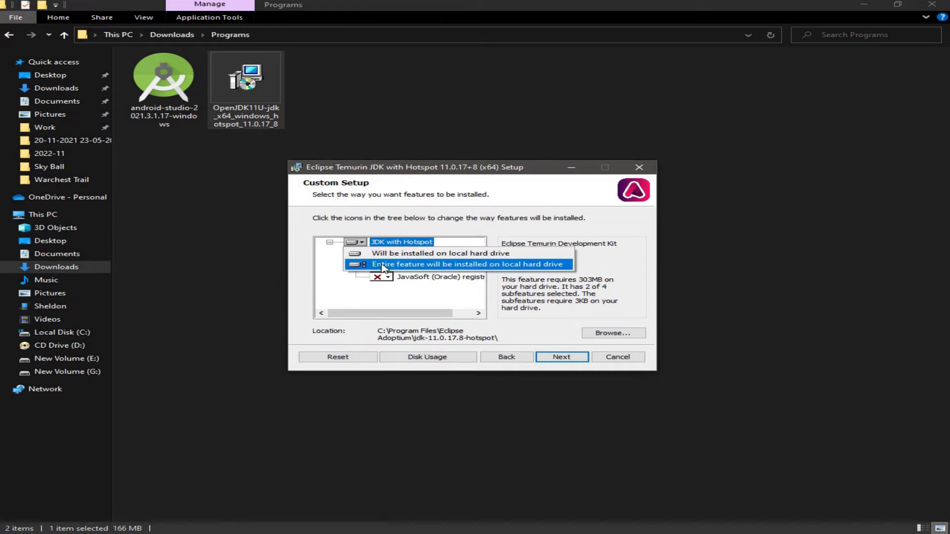
click(390, 266)
click(559, 359)
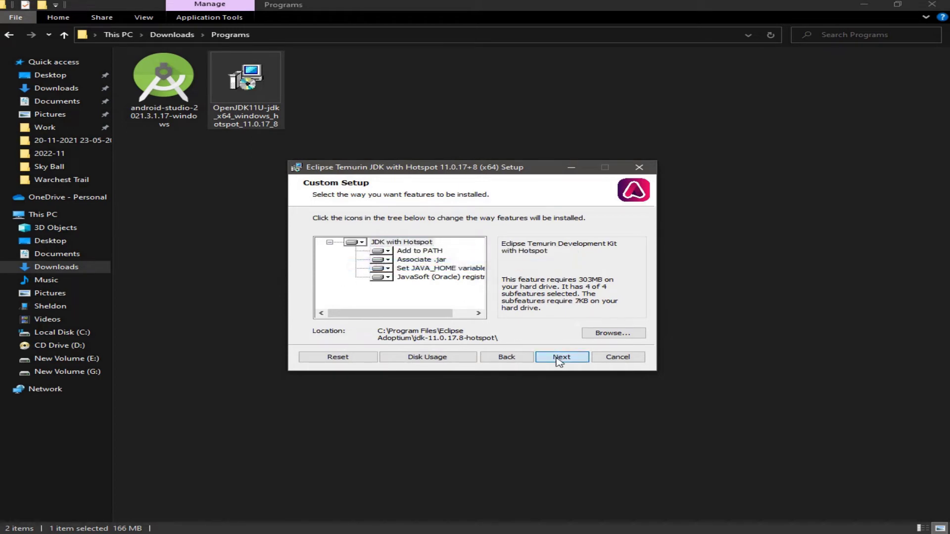
click(547, 358)
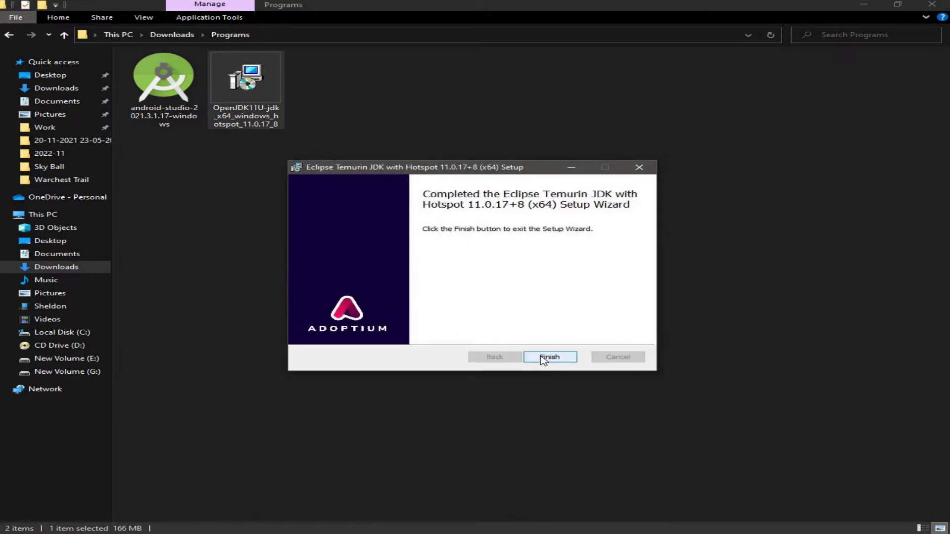
click(549, 358)
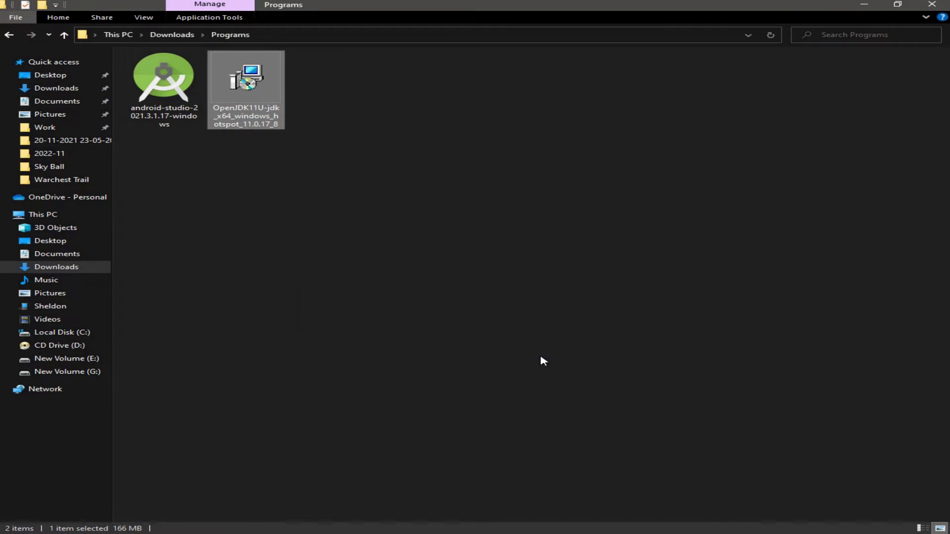
Step: Check the installed Java version by running java -version in a Command Prompt, closing the window when done
key(super)
text(comm)
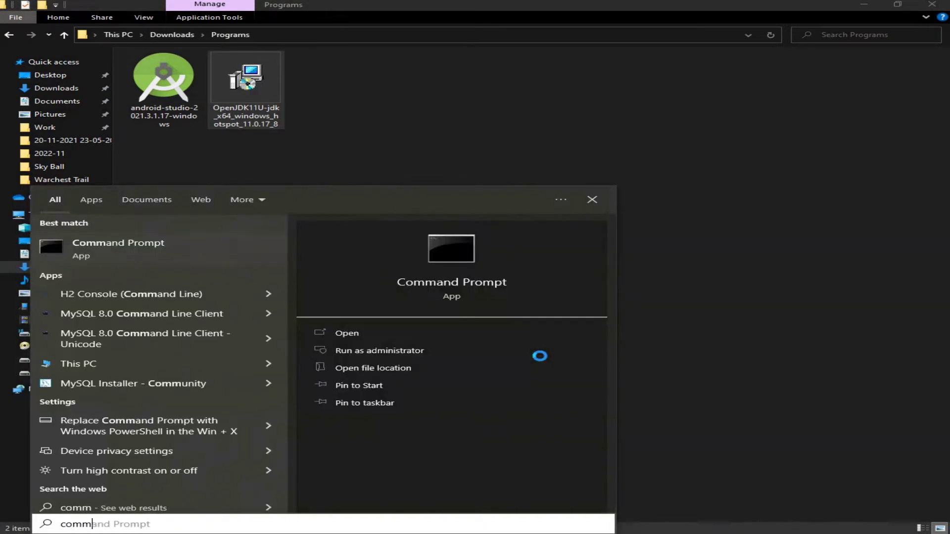
key(BackSpace)
key(BackSpace)
key(BackSpace)
text(md)
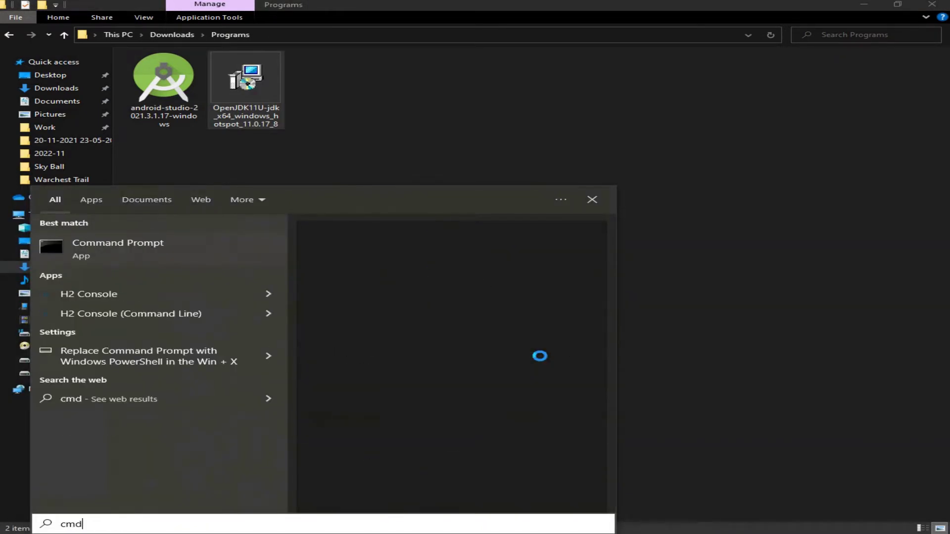
key(Return)
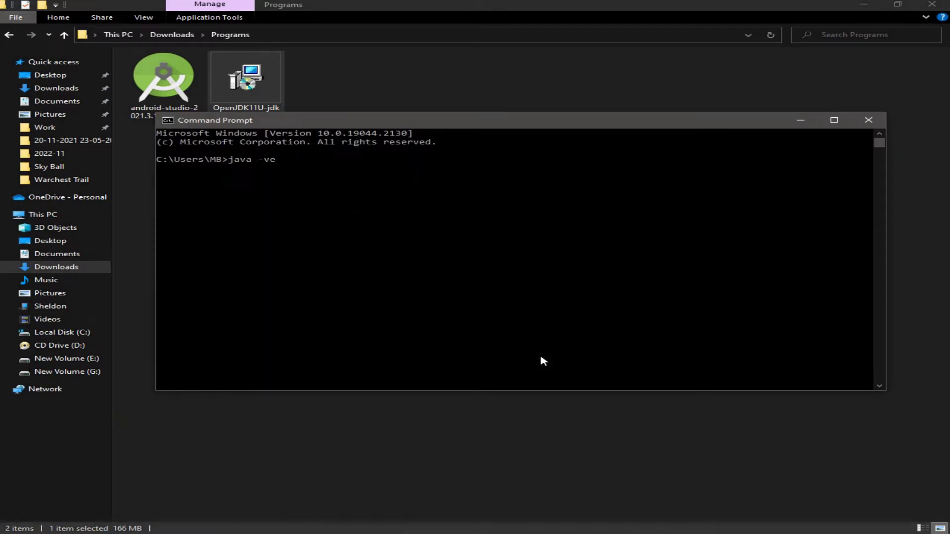
text(java -version)
key(Return)
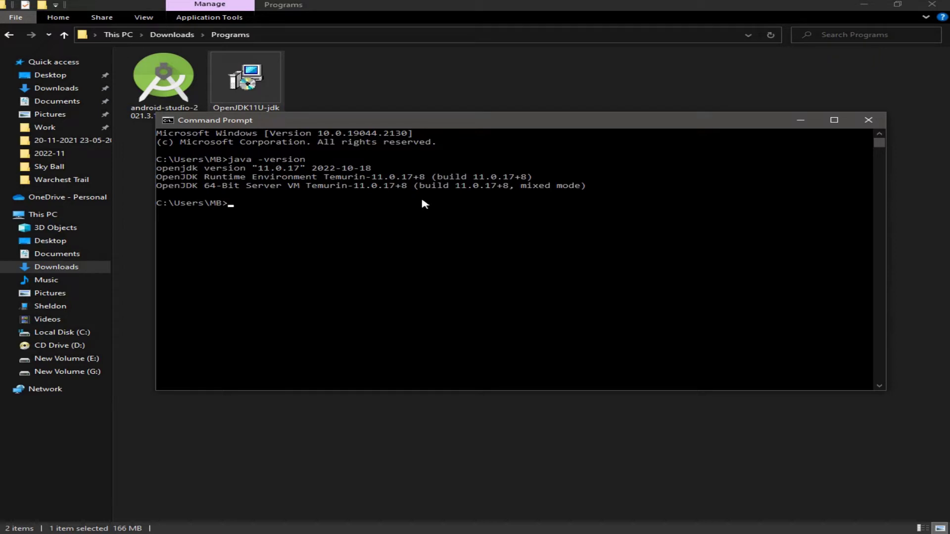
click(879, 123)
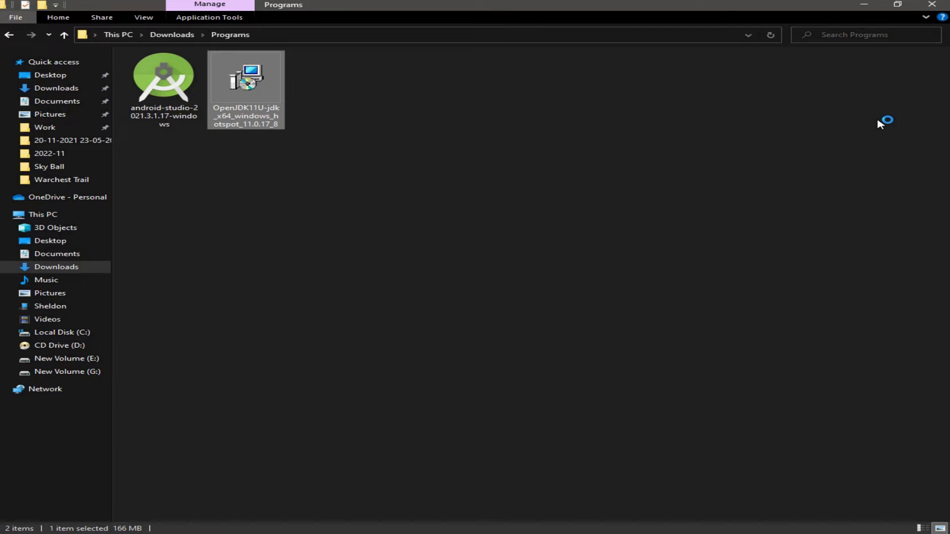
Step: Install Android Studio from the android-studio-2021.3.1.17-windows installer with the Android Virtual Device component and default shortcut folder, and launch it on finishing
click(154, 91)
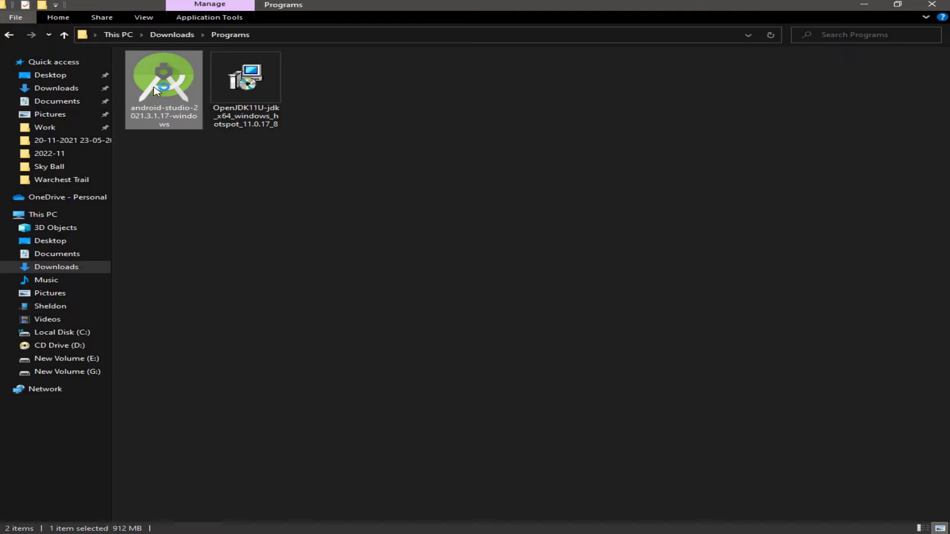
double_click(156, 91)
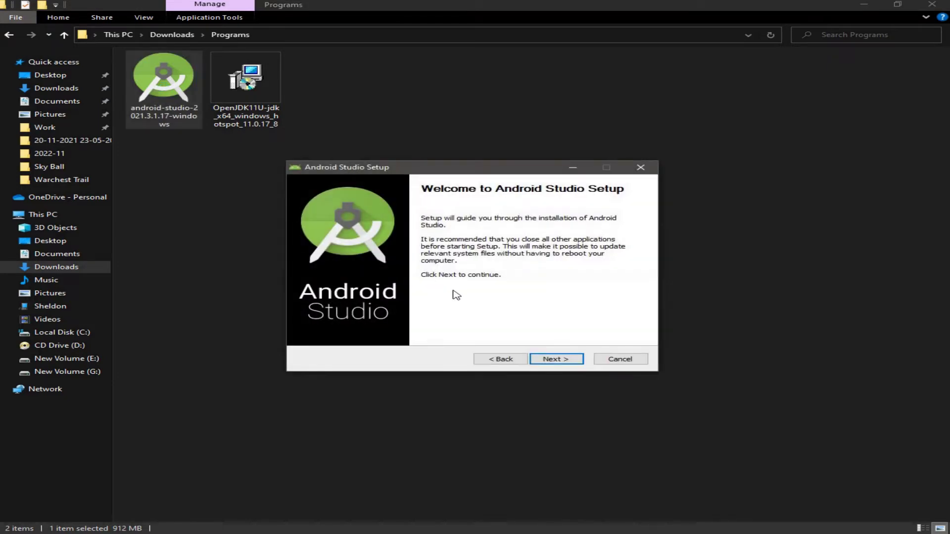
click(548, 360)
click(548, 360)
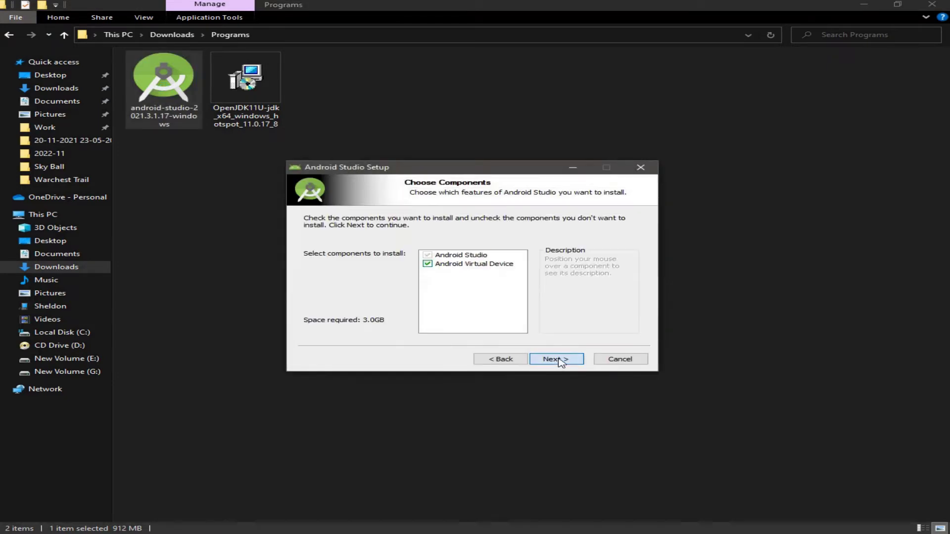
click(558, 363)
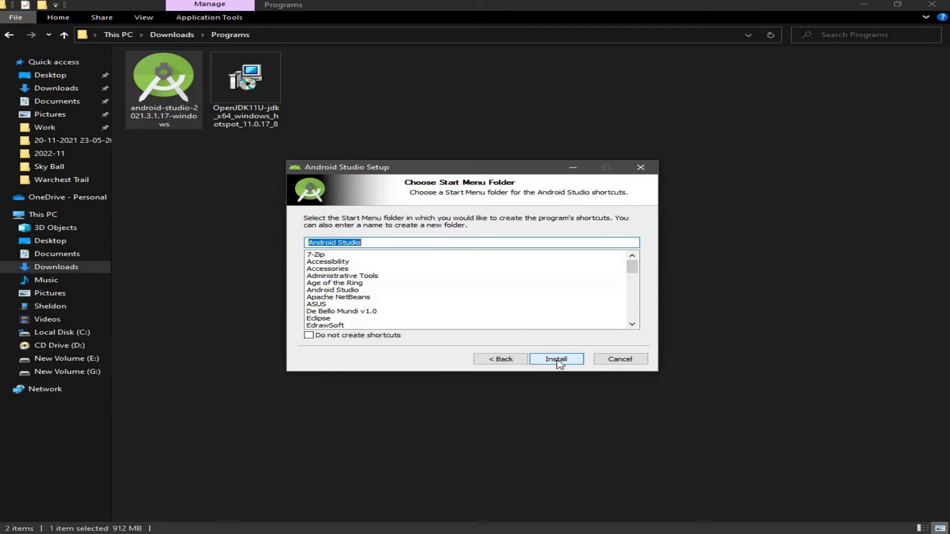
click(557, 360)
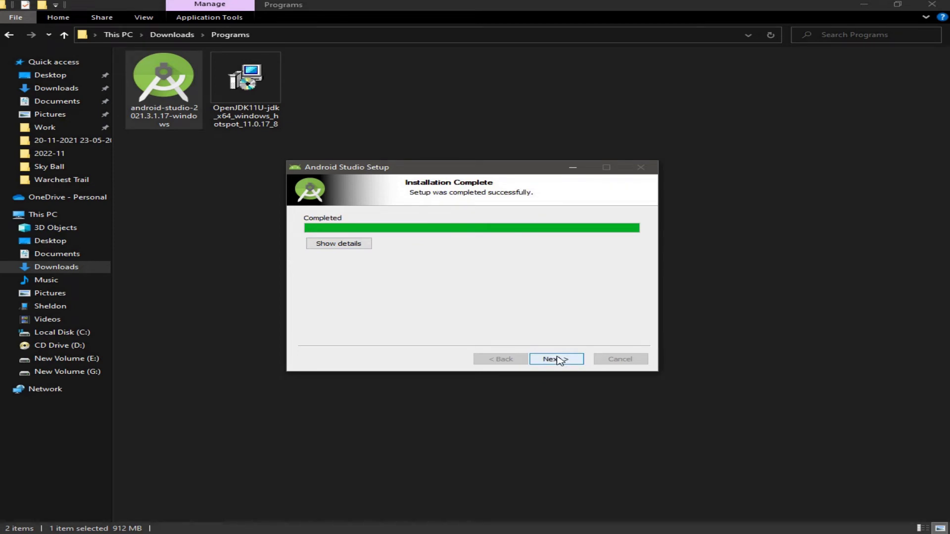
click(560, 360)
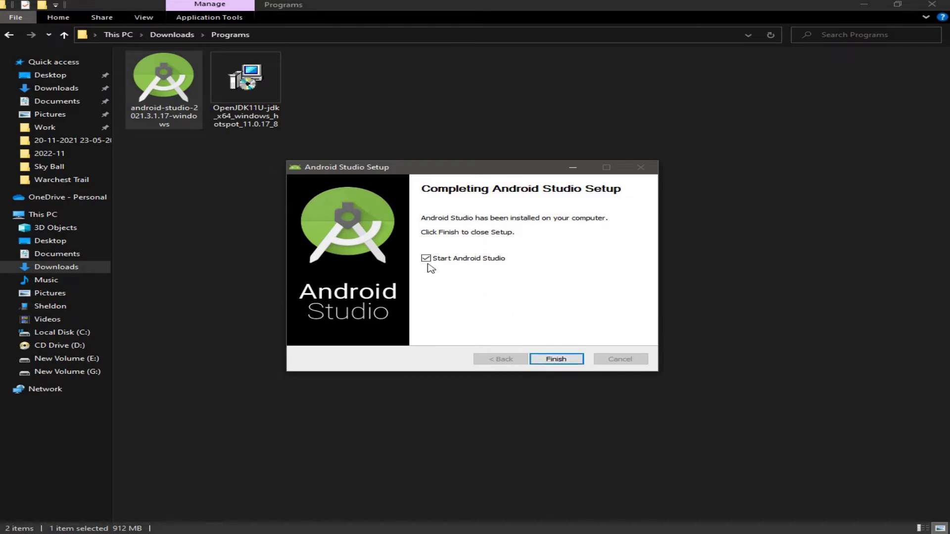
click(563, 359)
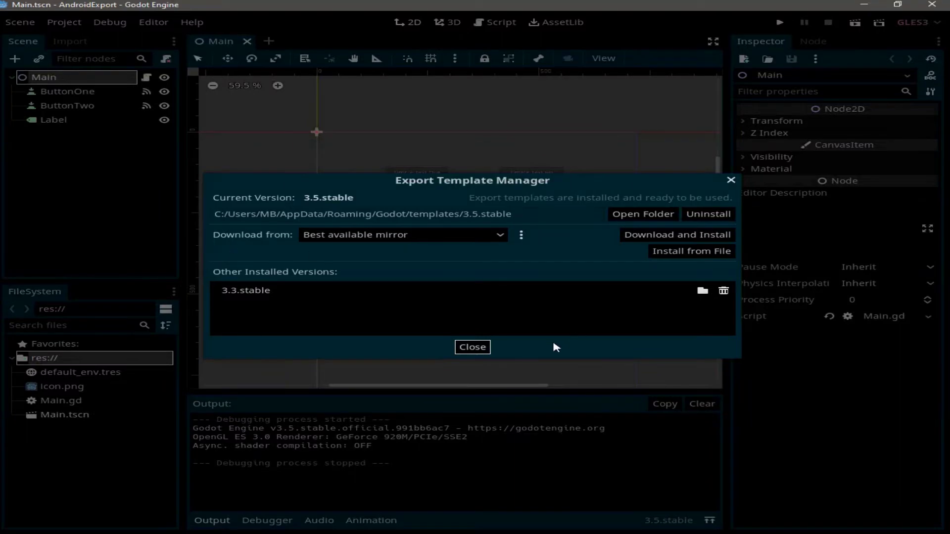
Step: In Godot, close the Export Template Manager and inspect the Android export preset's target SDK and configuration errors
click(486, 347)
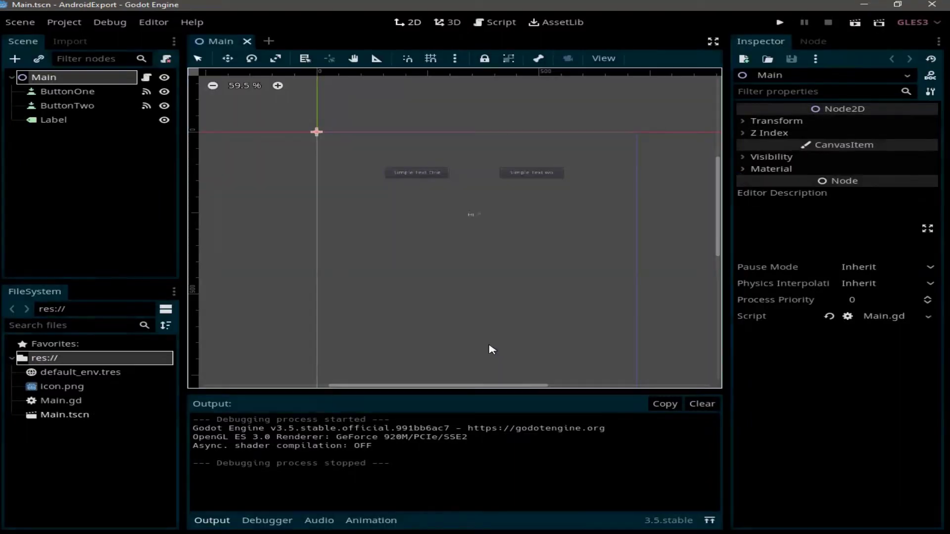
click(69, 24)
click(69, 24)
click(69, 24)
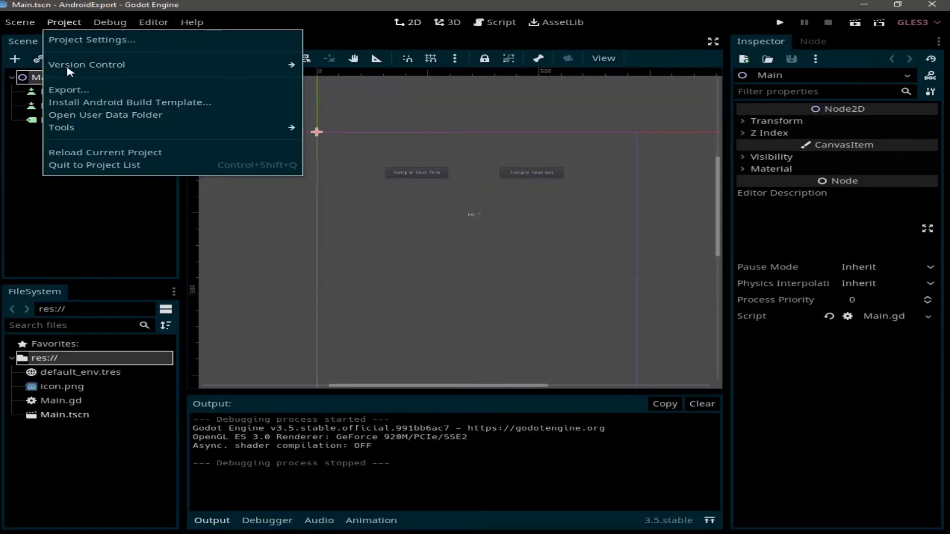
click(72, 87)
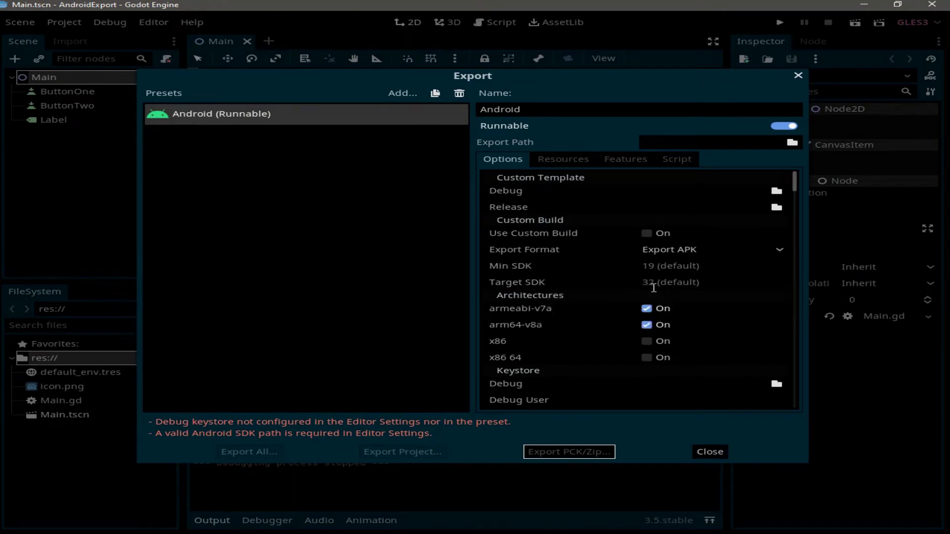
click(713, 452)
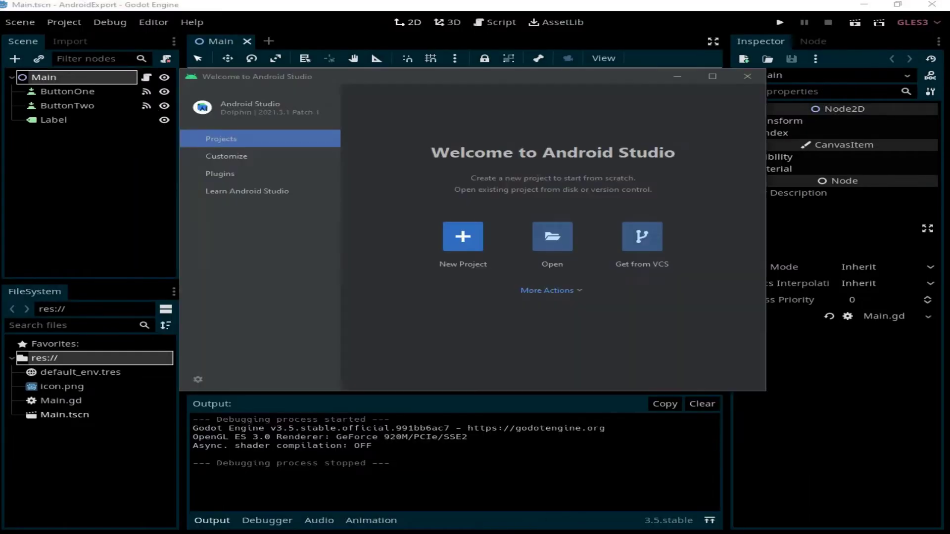
Step: In Android Studio, open the SDK Manager and mark the Android 12L (Sv2) platform, API level 32, for installation
click(566, 292)
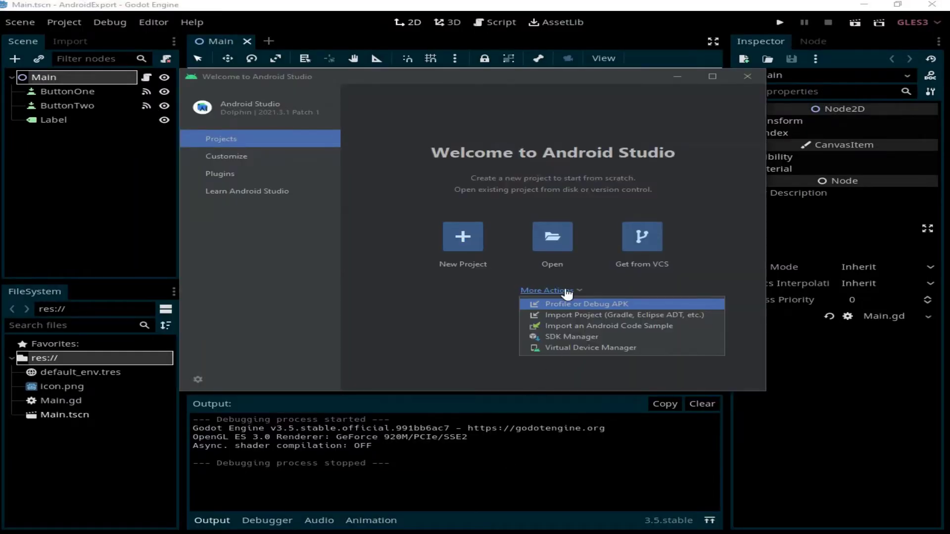
click(572, 339)
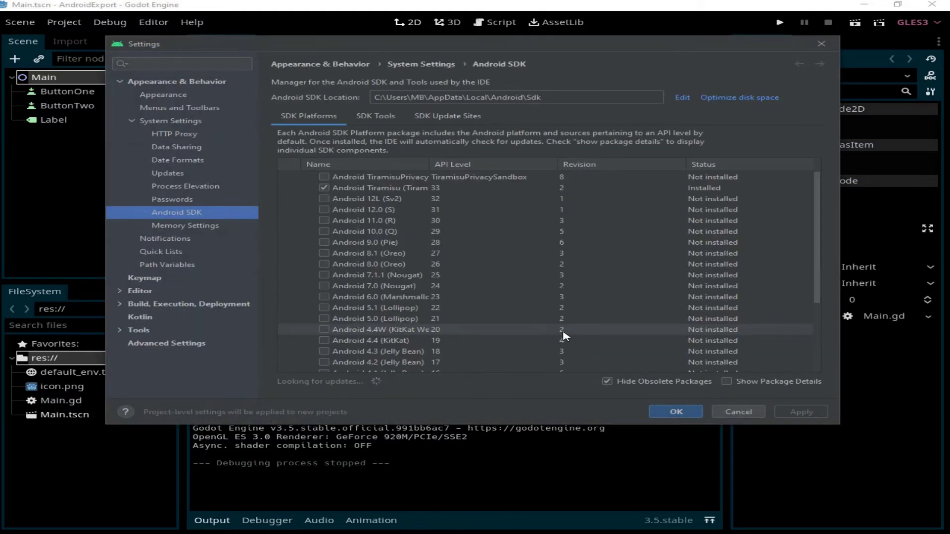
click(325, 200)
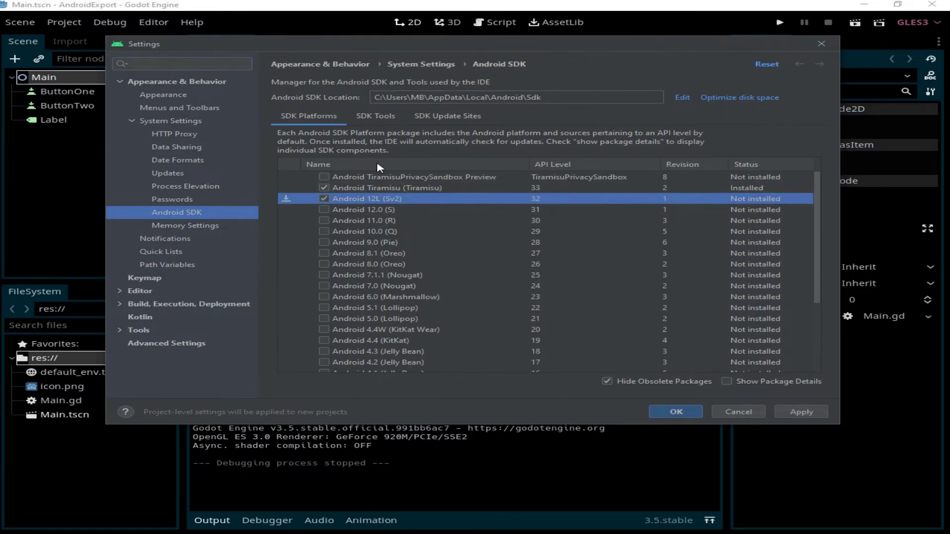
Step: Consult Godot's Android export docs for required packages and mark NDK (Side by side), Android SDK Command-line Tools (latest) and CMake among the SDK tools
click(379, 119)
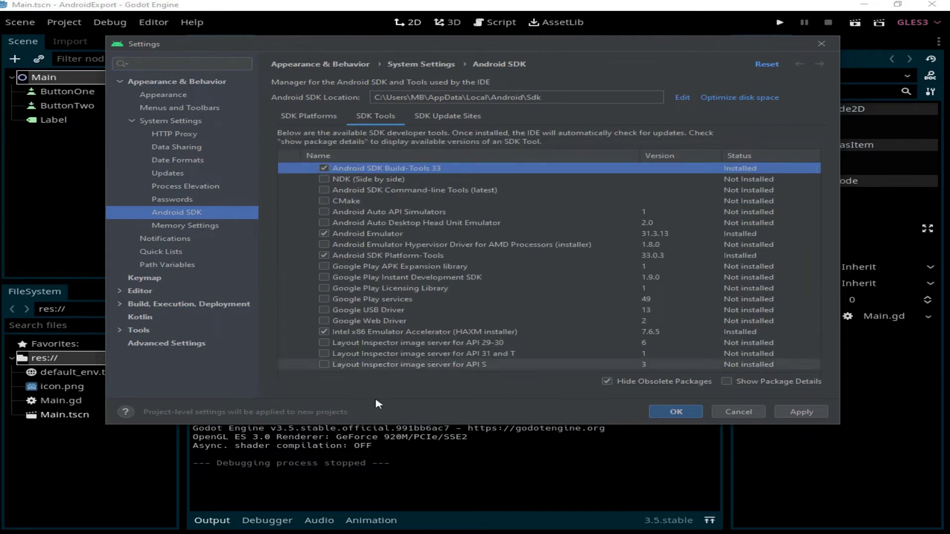
key(alt+Tab)
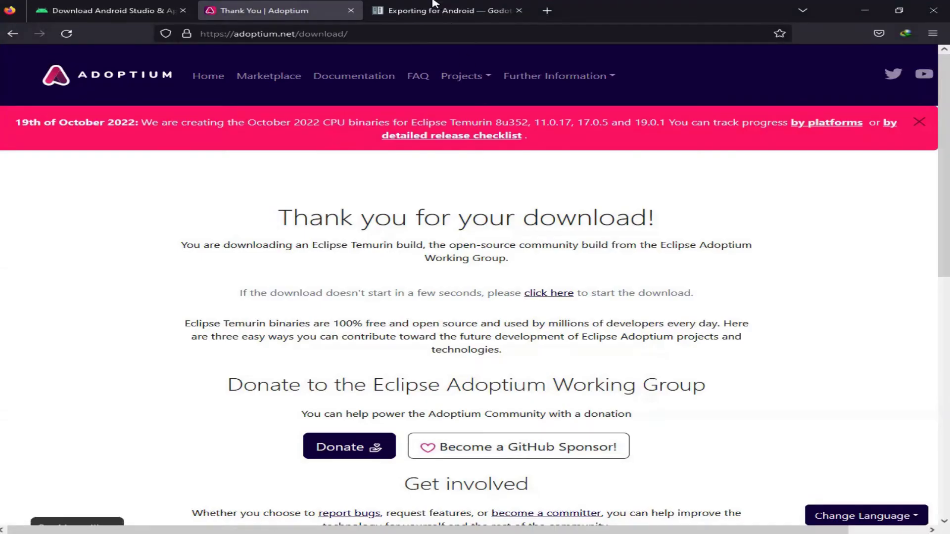
click(445, 10)
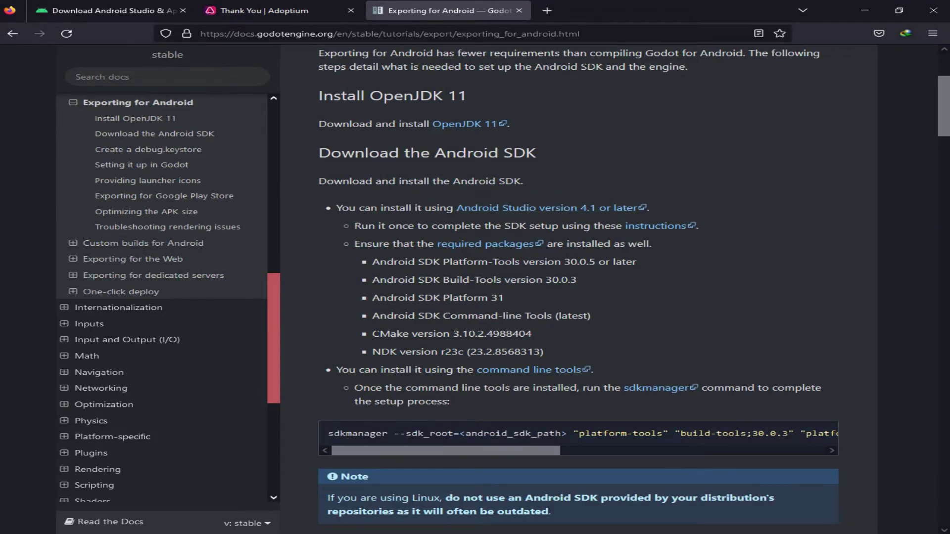
key(alt+Tab)
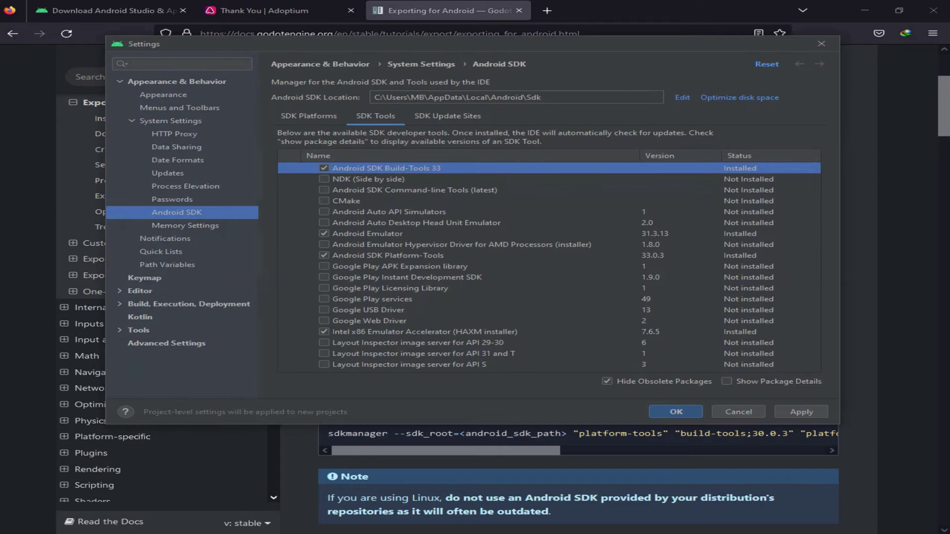
click(324, 181)
click(324, 179)
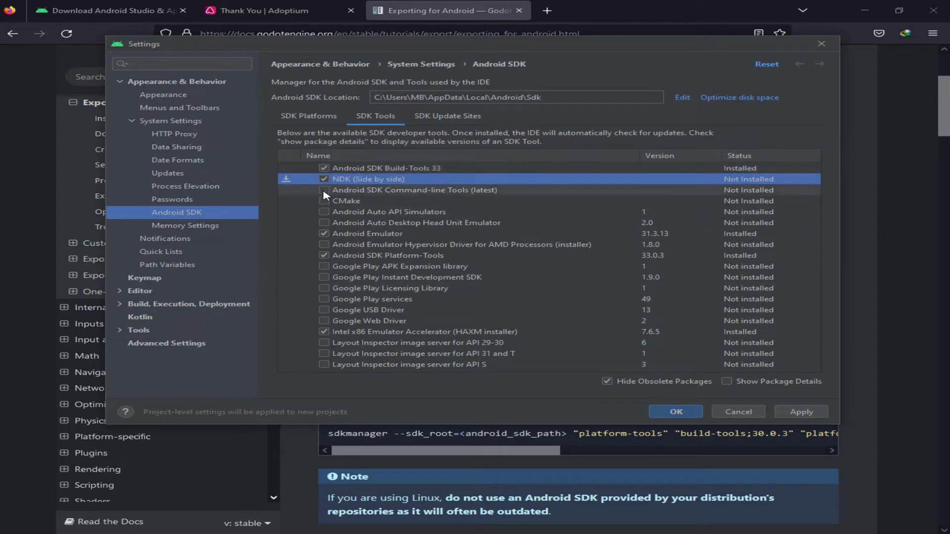
click(324, 191)
click(324, 200)
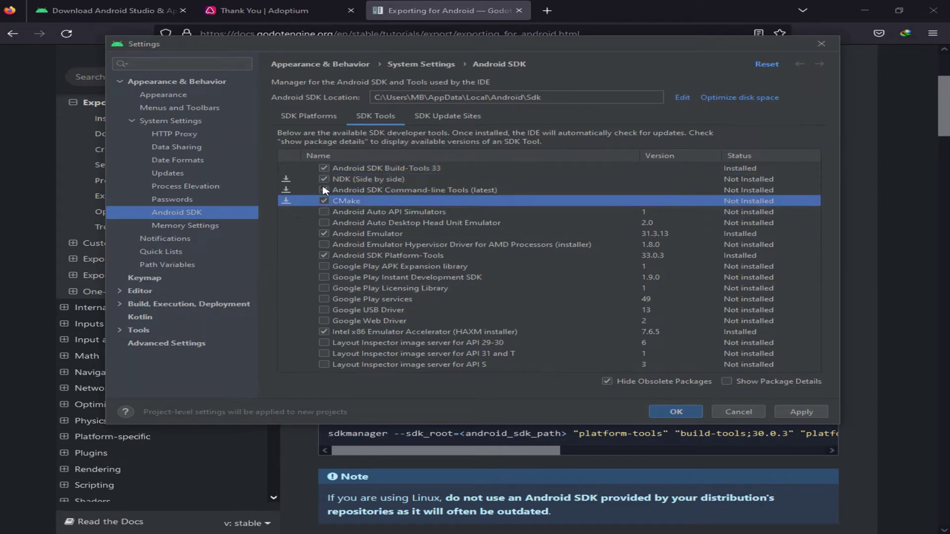
Step: Apply the SDK changes and install the marked platform and tool components
click(315, 116)
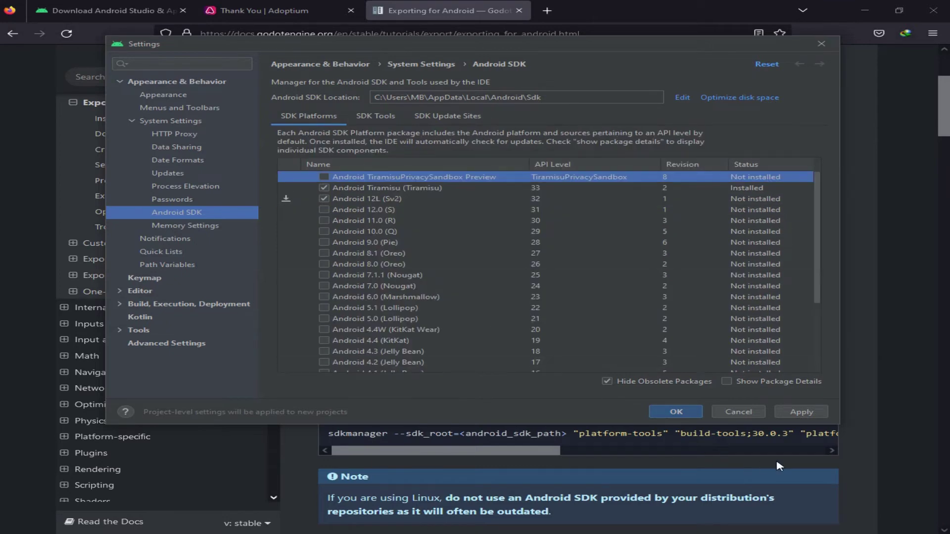
click(802, 412)
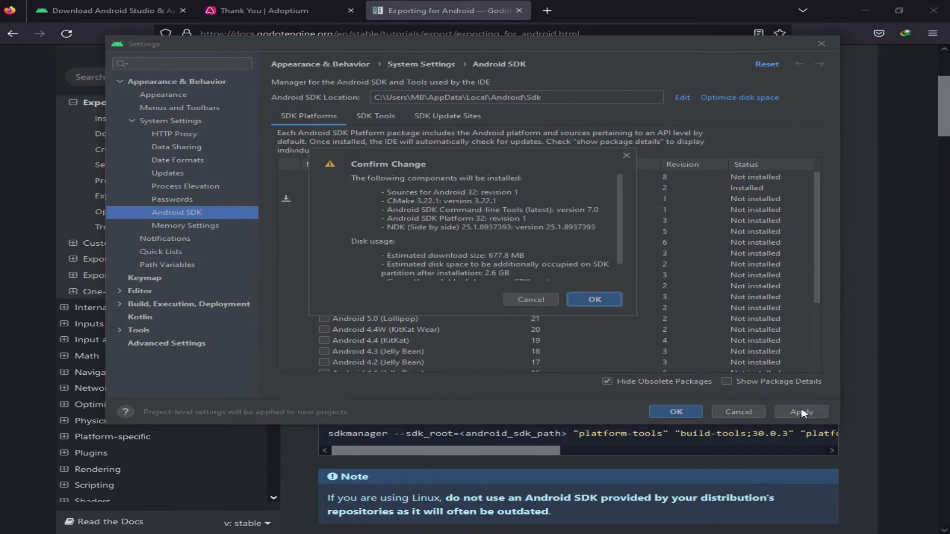
click(603, 299)
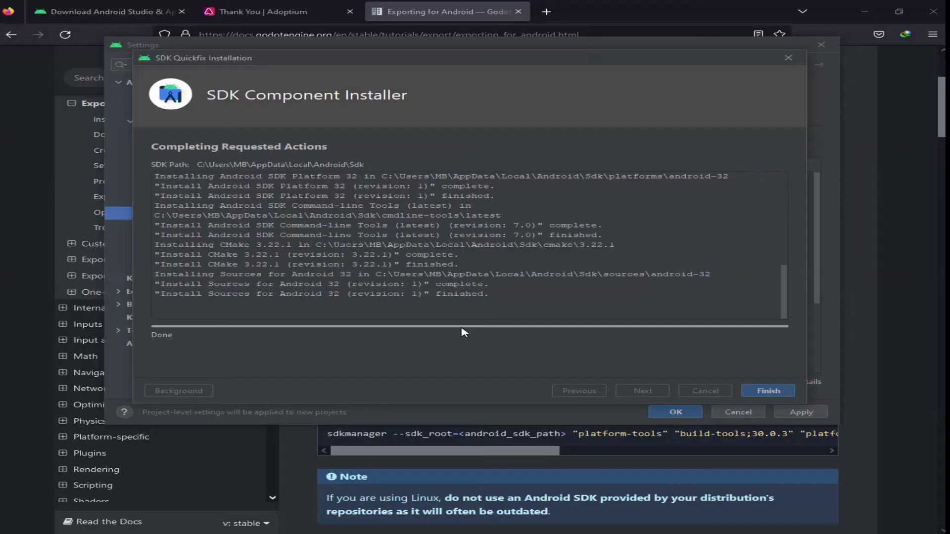
click(769, 391)
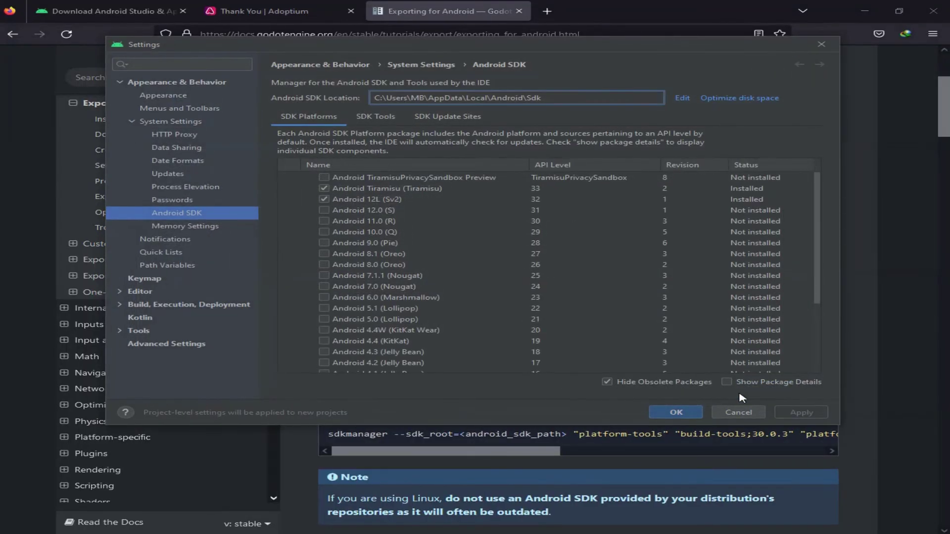
Step: Copy the Android SDK location from Android Studio, and in Godot open the Android export section of the Editor Settings
triple_click(515, 97)
key(ctrl+c)
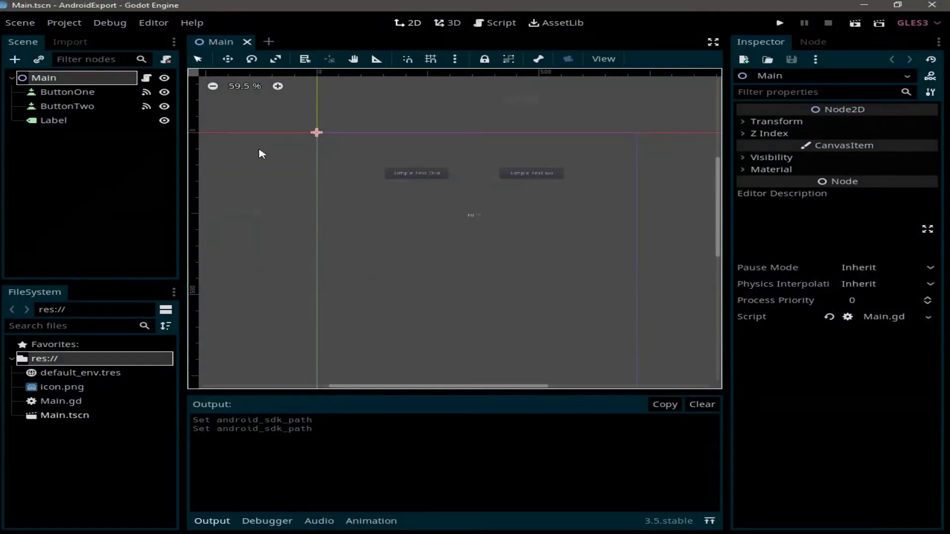
click(154, 23)
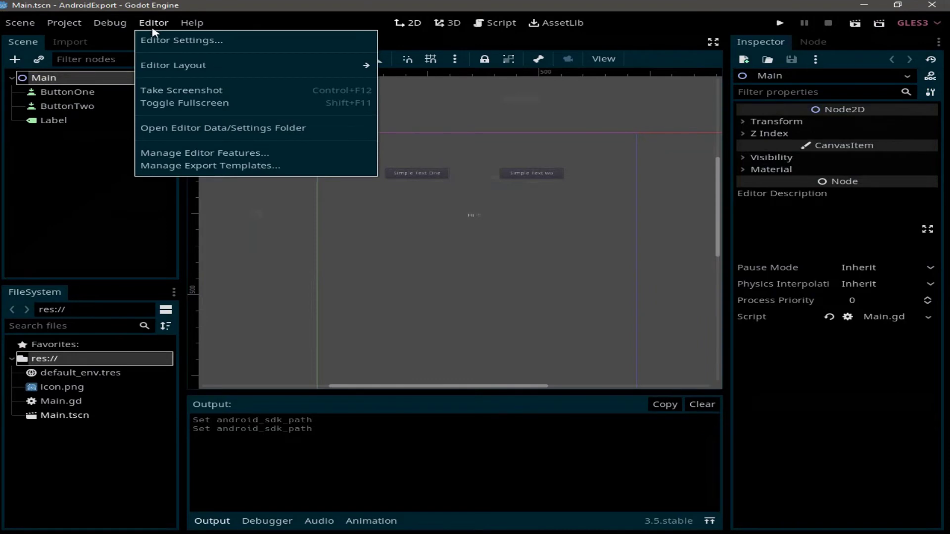
click(153, 40)
scroll(218, 198, down, 10)
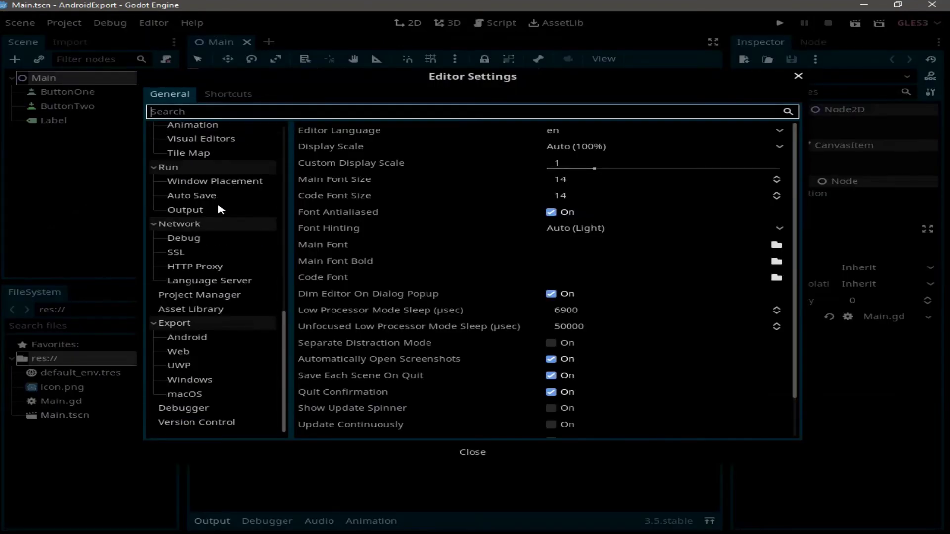
click(199, 339)
Step: Set the Android SDK Path to the copied Android/Sdk folder
click(785, 130)
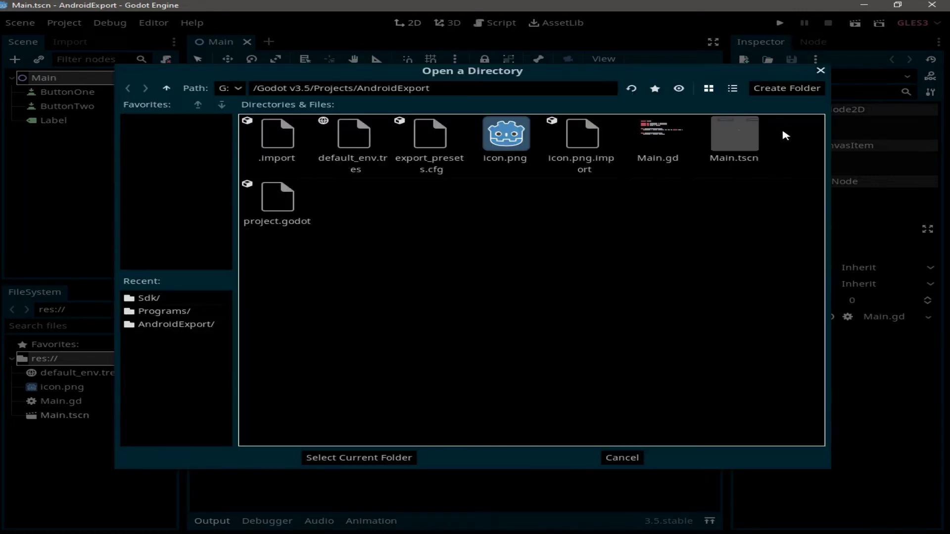
drag(518, 93, 244, 92)
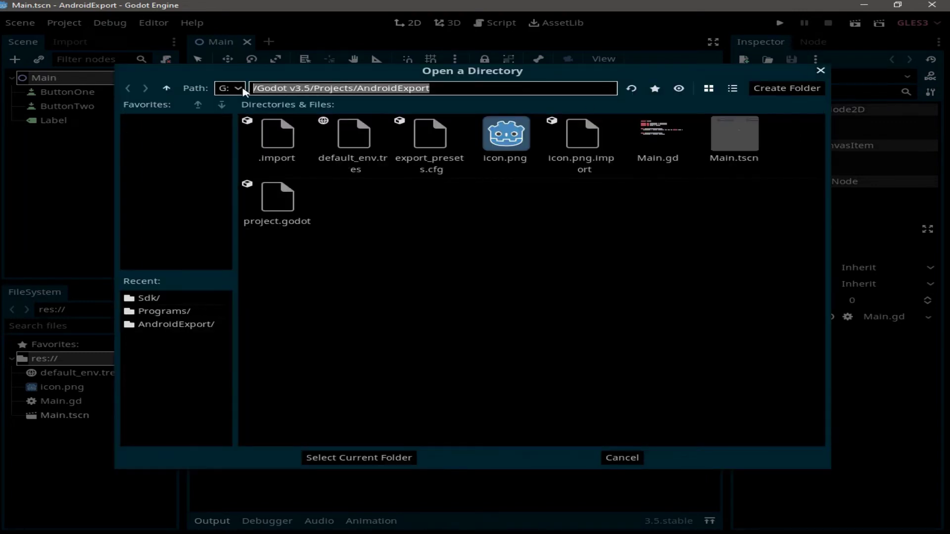
key(ctrl+v)
key(Return)
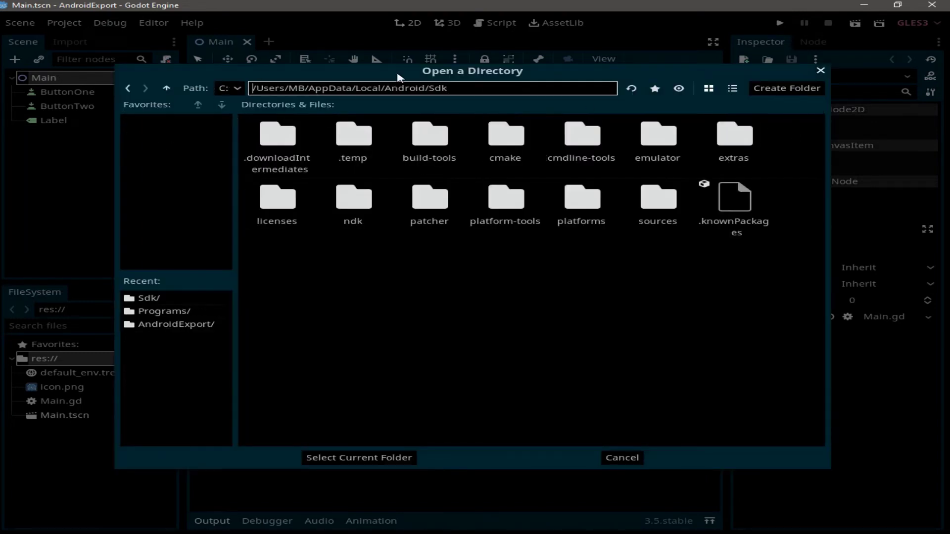
click(361, 458)
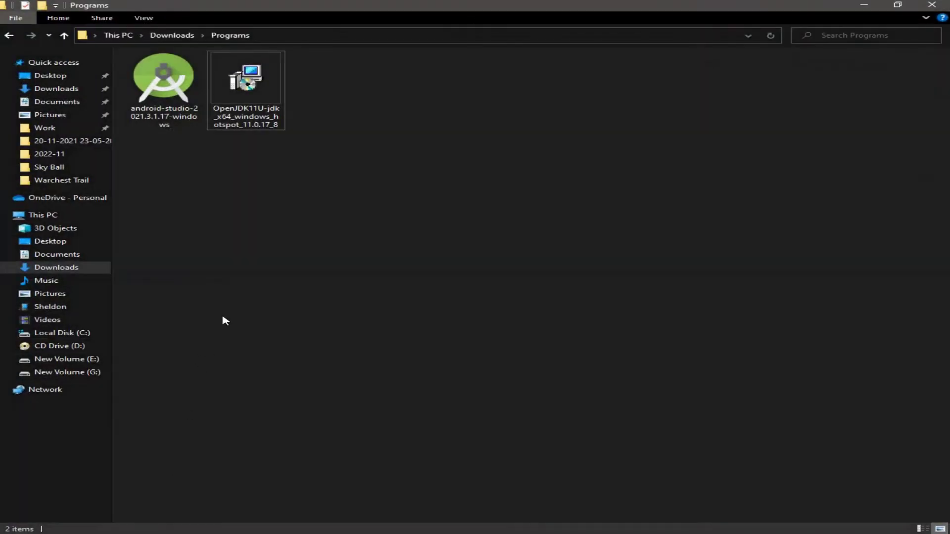
Step: In File Explorer, open a Command Prompt in Programs and run keytool to generate debug.keystore, alias androiddebugkey, RSA, validity 10000, pkcs12, with the key and store passwords
click(295, 36)
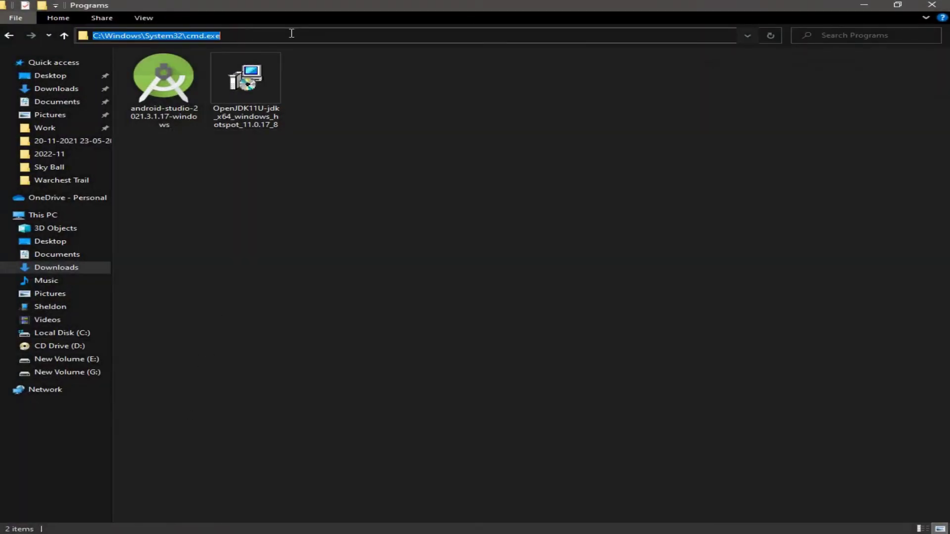
text(cmd)
key(Return)
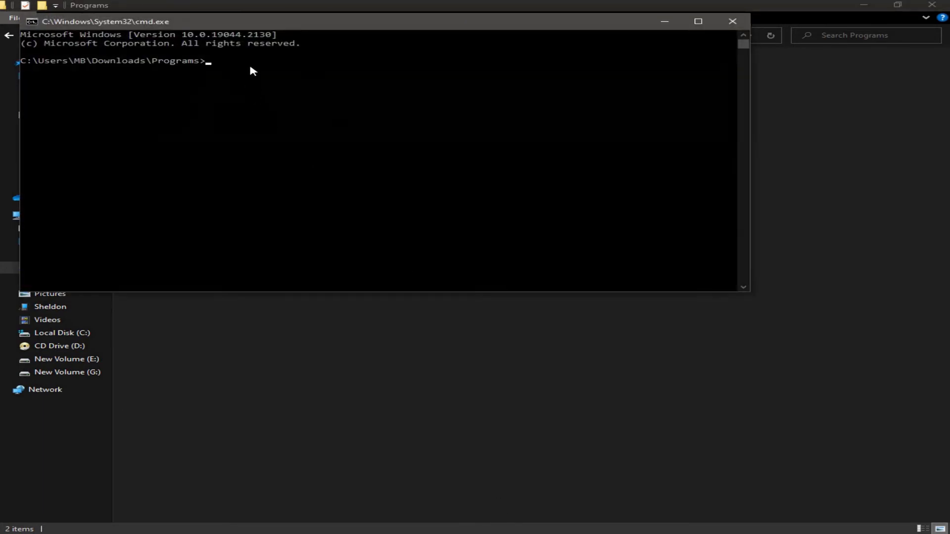
right_click(267, 62)
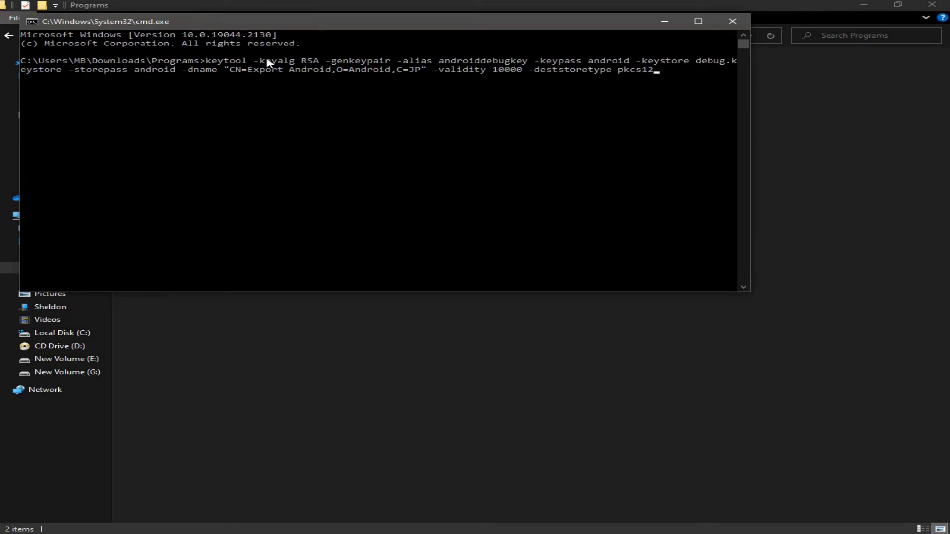
key(Return)
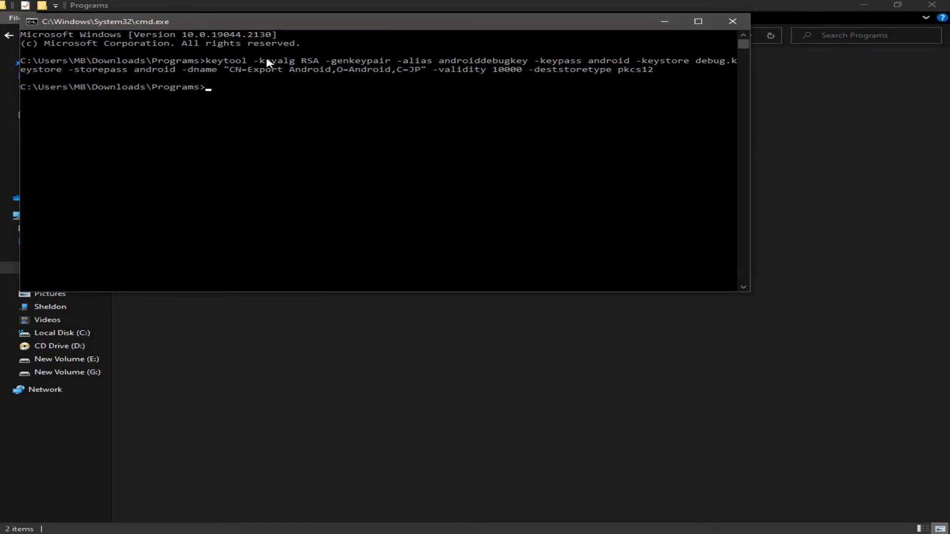
click(663, 22)
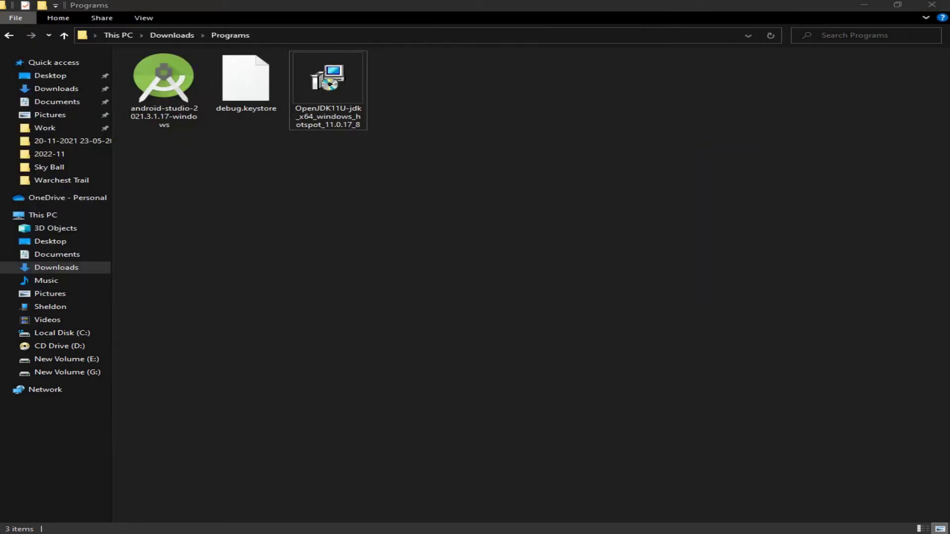
Step: In Godot, set the Debug Keystore to debug.keystore from the Downloads/Programs folder on drive C and close the Editor Settings
key(alt+Tab)
click(786, 147)
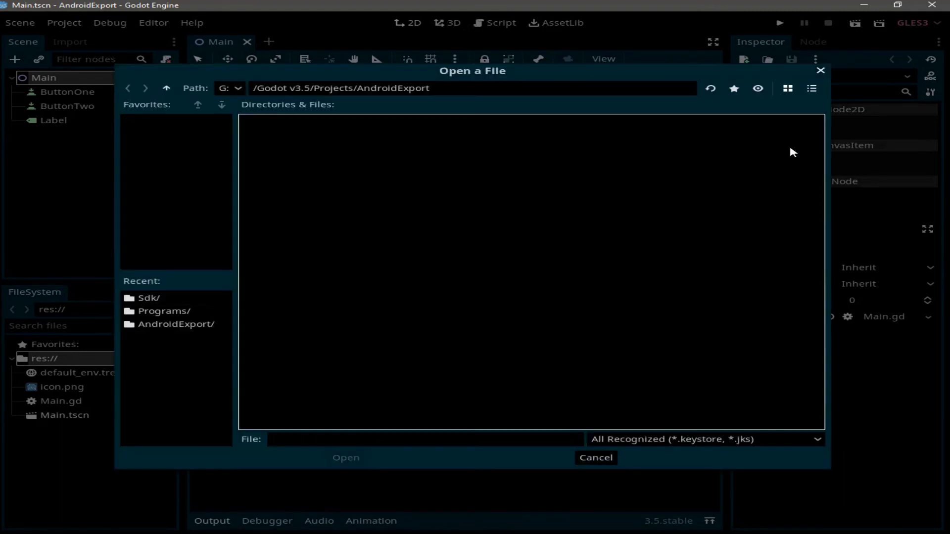
click(238, 88)
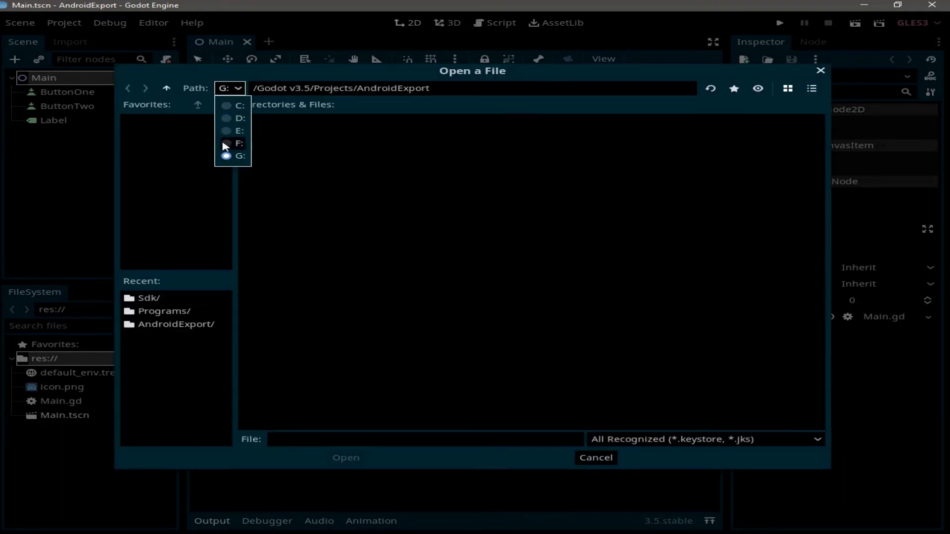
click(229, 105)
double_click(354, 217)
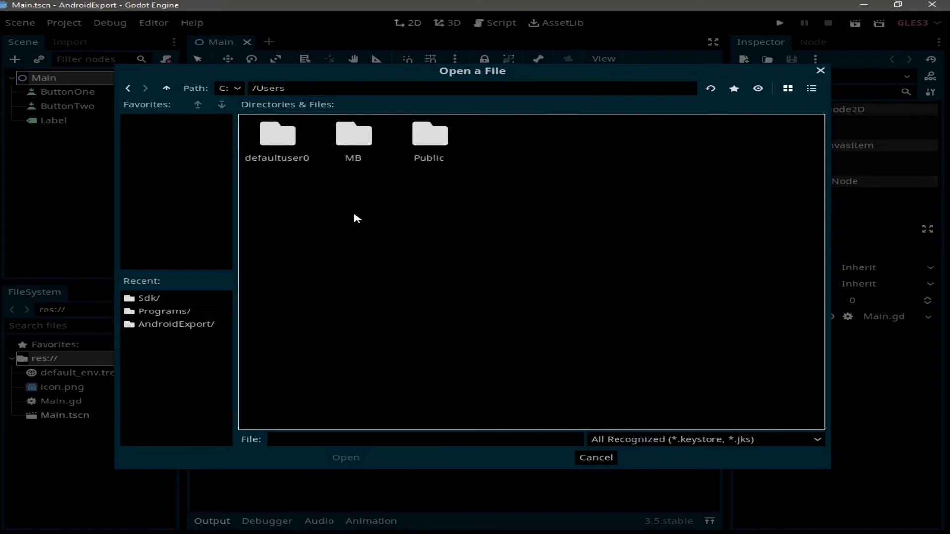
double_click(361, 146)
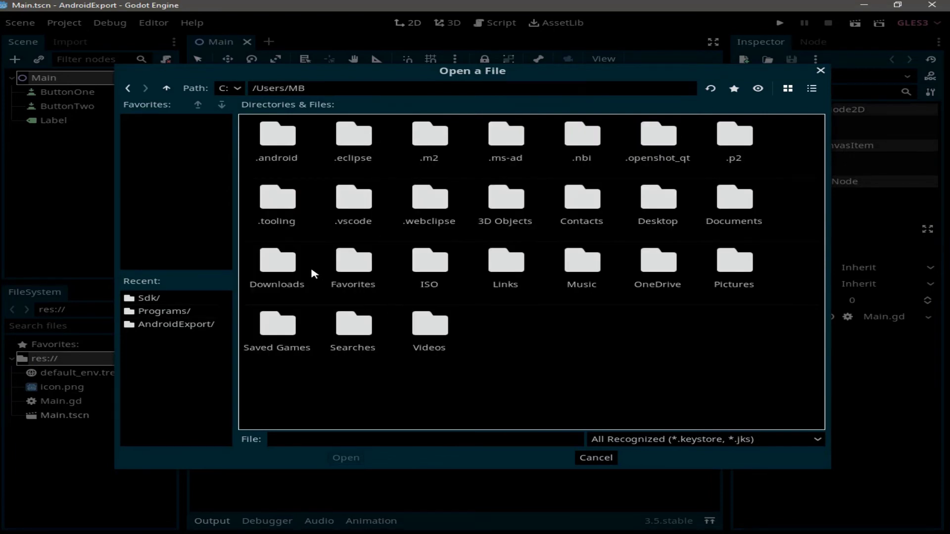
double_click(294, 266)
double_click(283, 201)
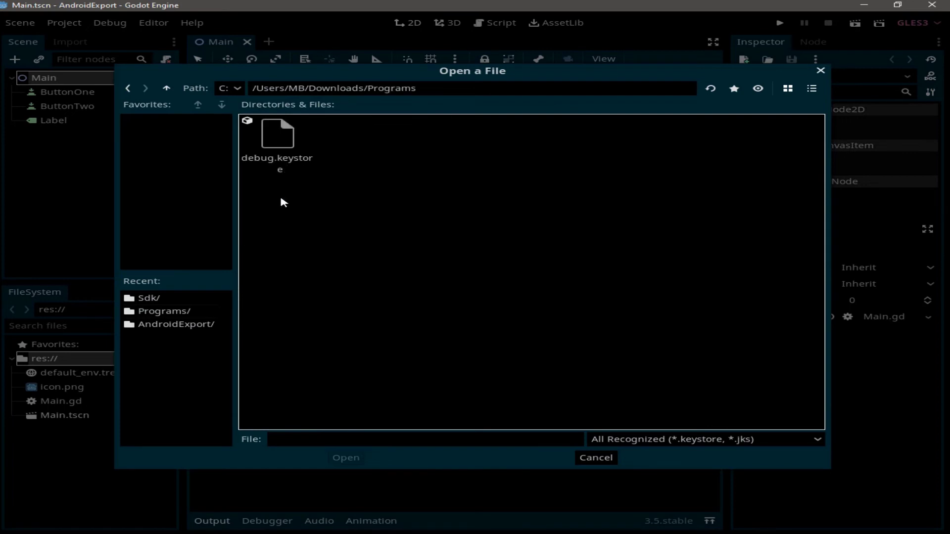
double_click(276, 143)
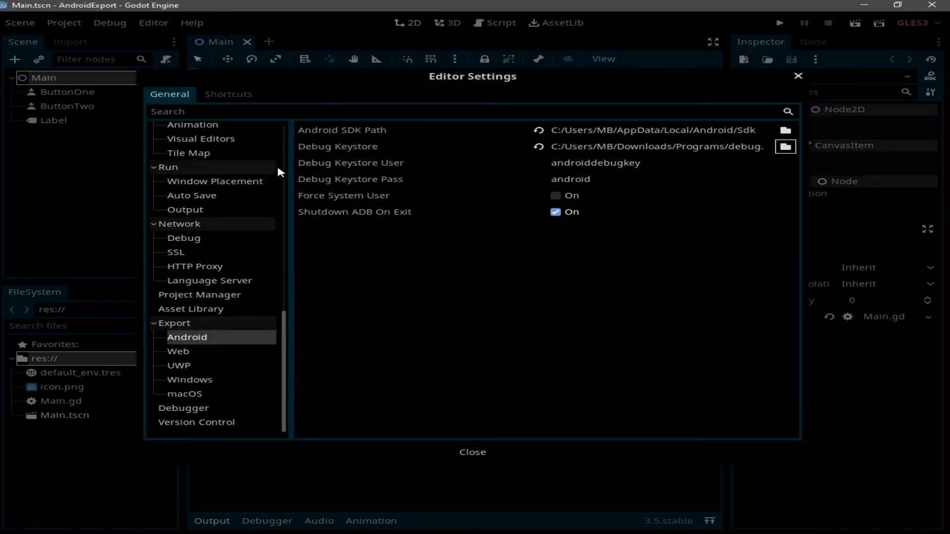
click(472, 453)
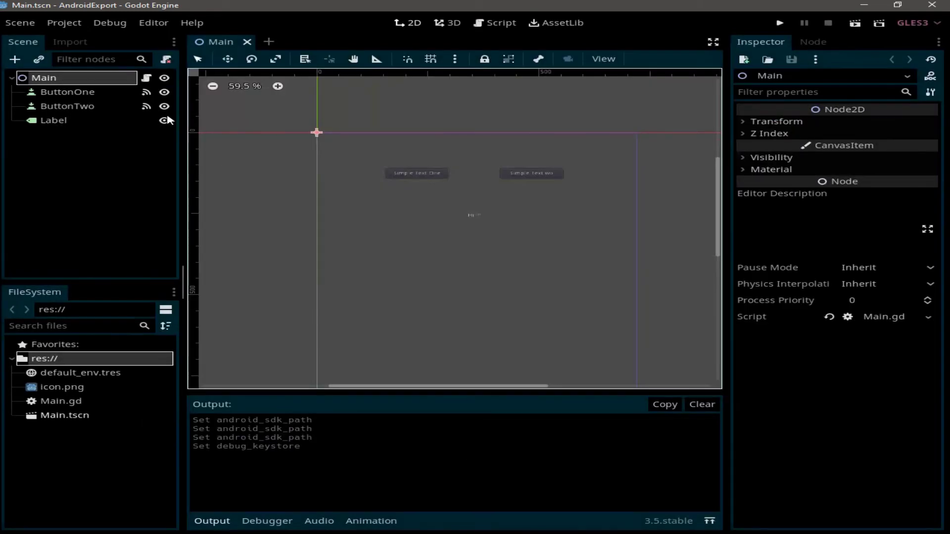
Step: Open the project's export settings and choose Export APK as the Android preset's export format
click(65, 25)
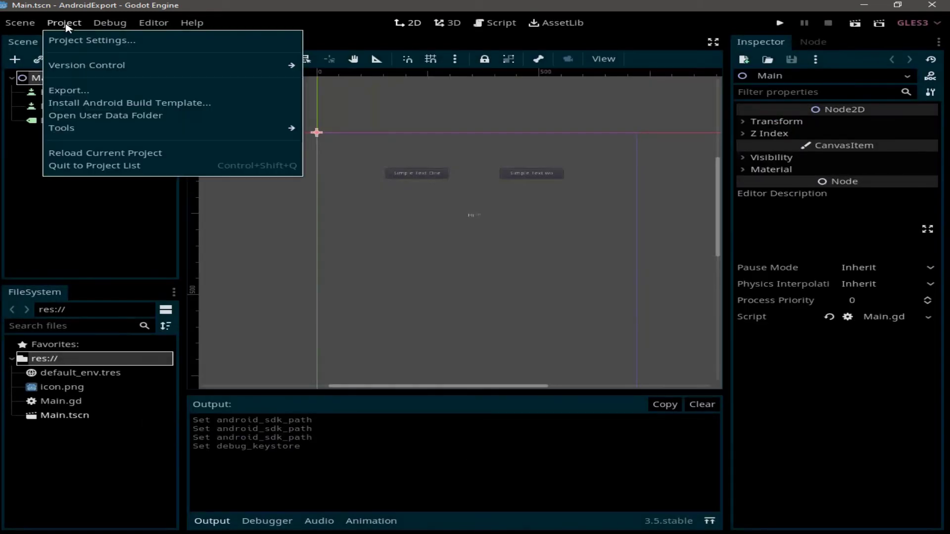
click(82, 91)
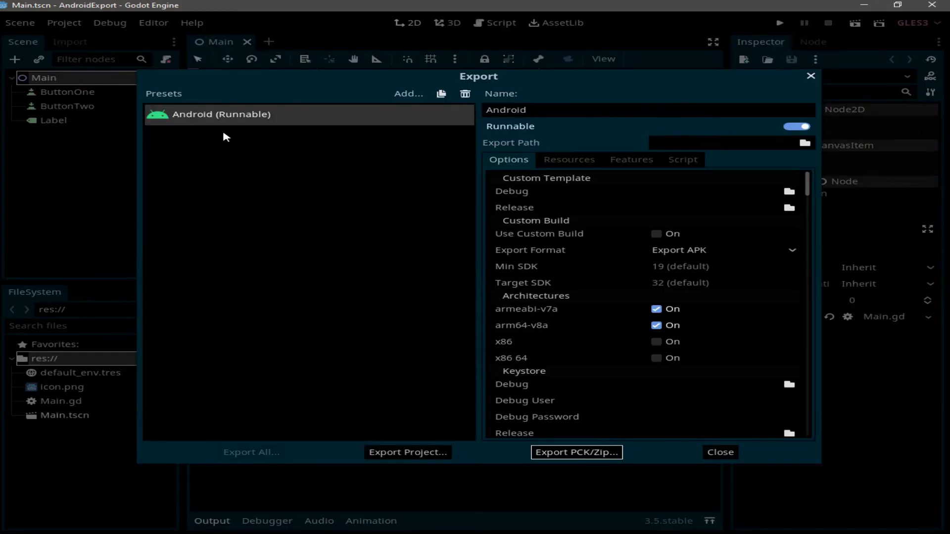
click(713, 250)
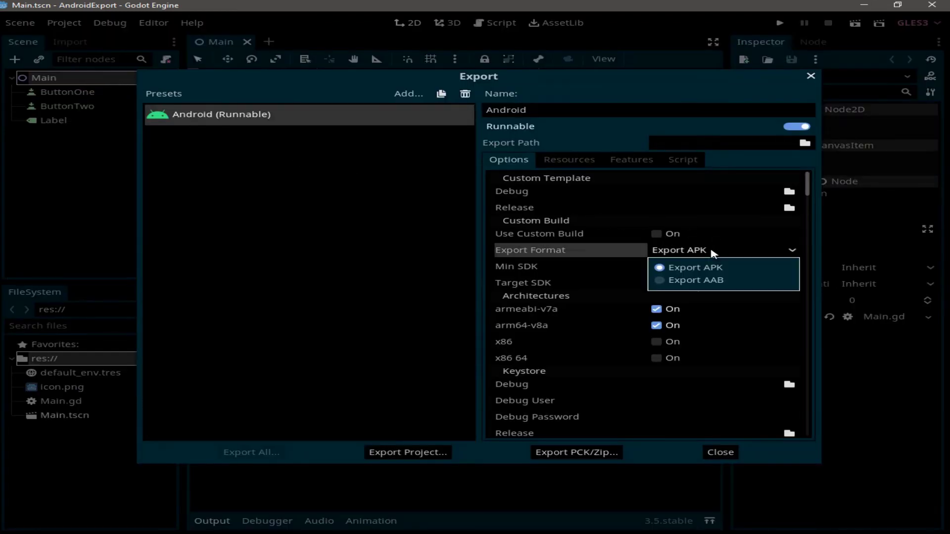
click(723, 273)
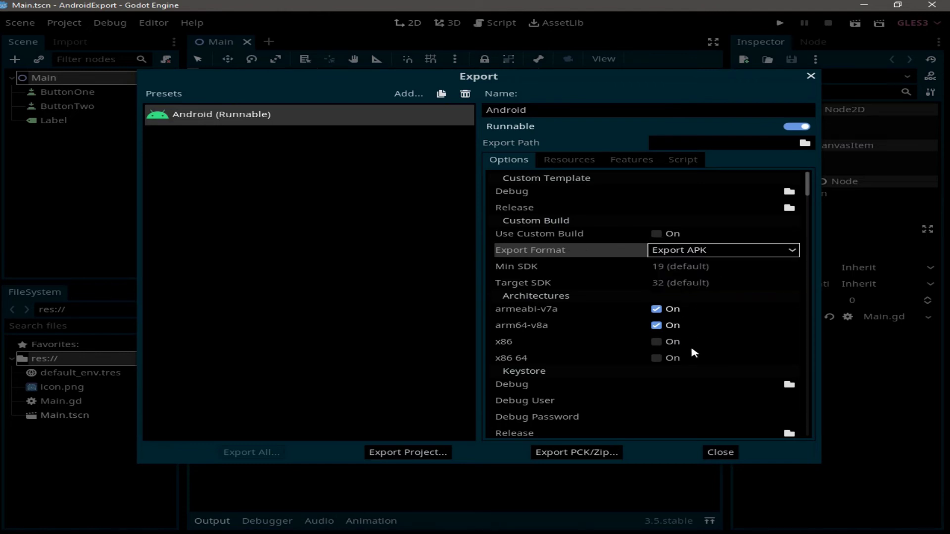
Step: Set the Android preset's package Unique Name to com.kodo.ExportTest
scroll(691, 349, down, 5)
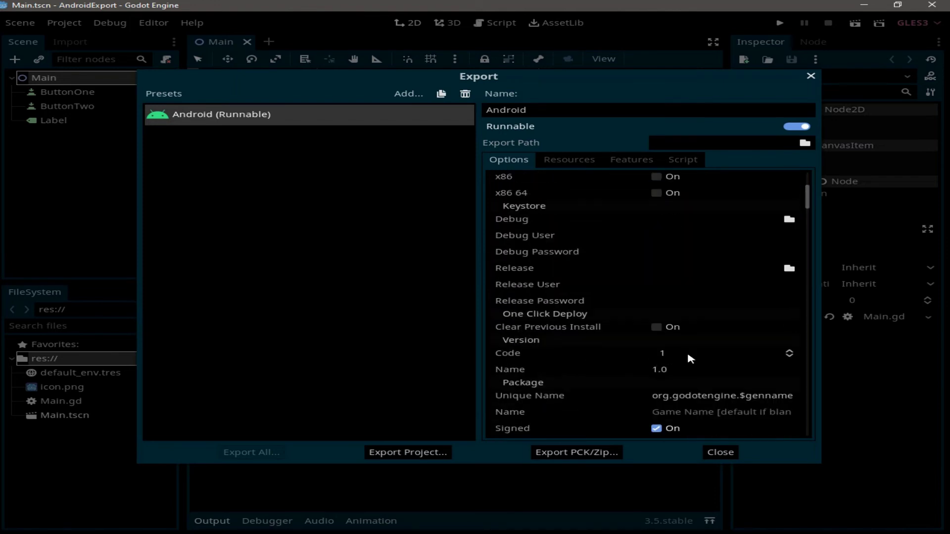
scroll(691, 359, down, 2)
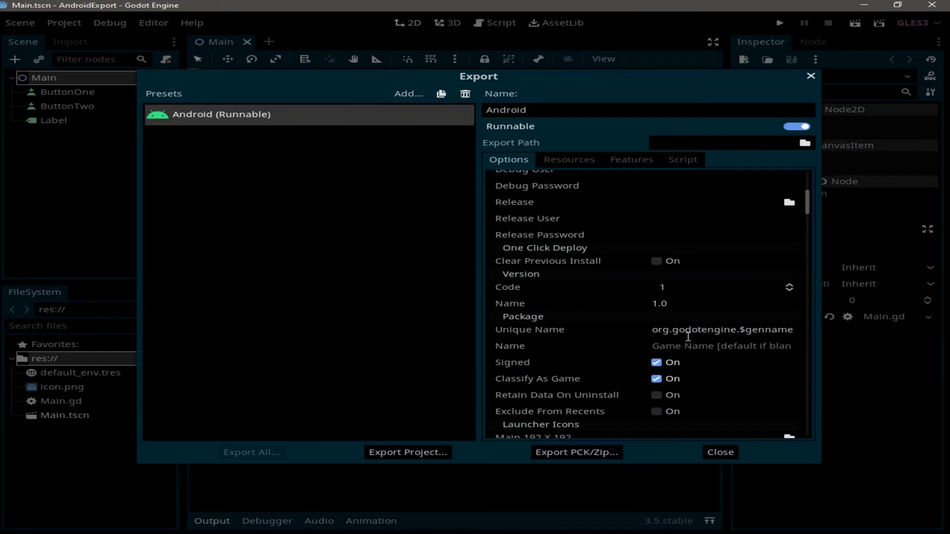
click(709, 329)
double_click(708, 330)
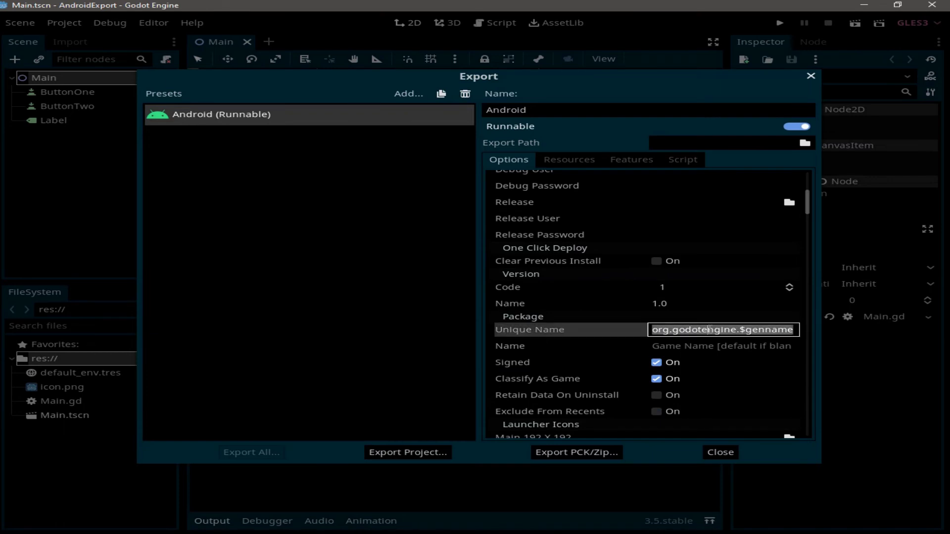
text(com)
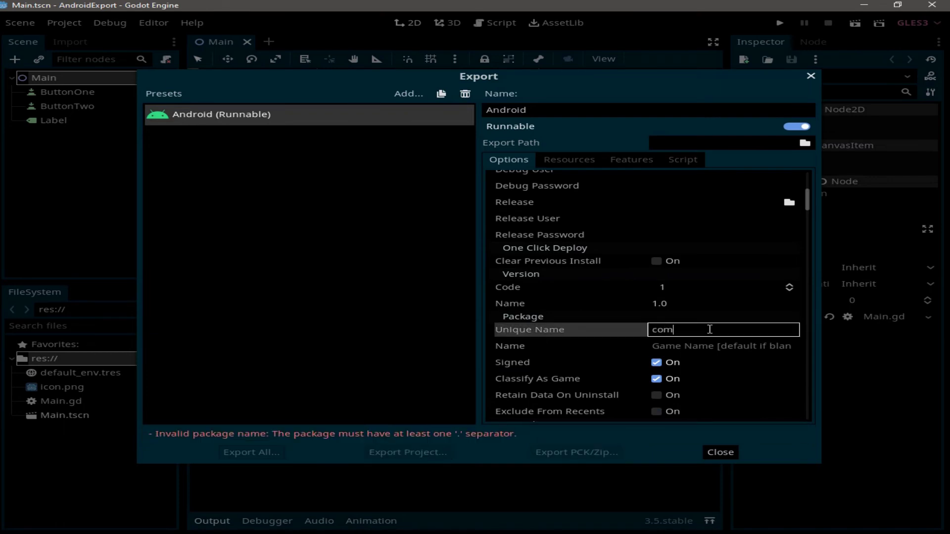
text(.k)
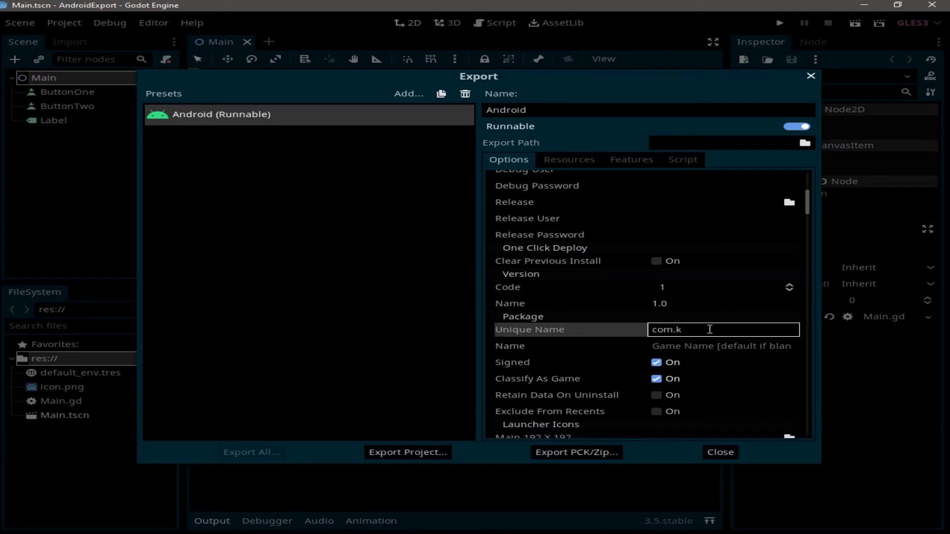
text(odo.)
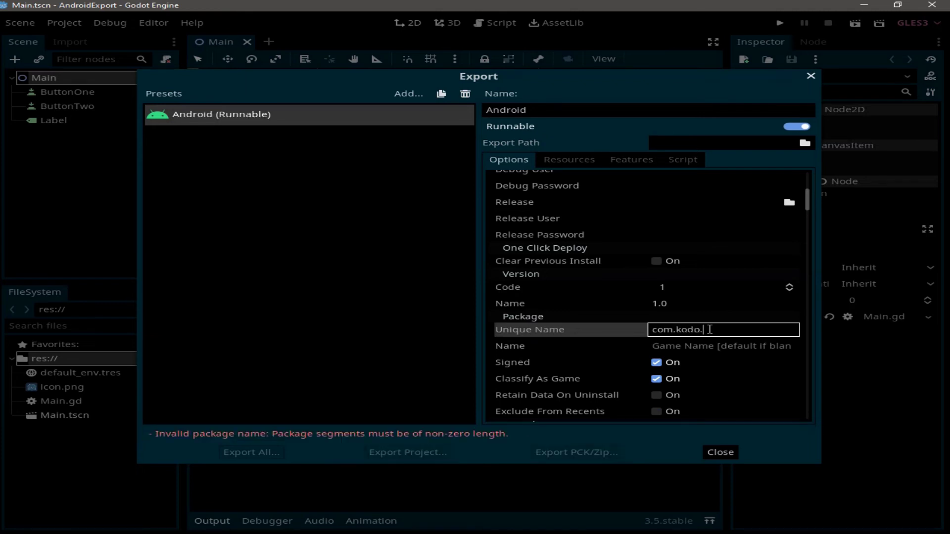
text(Exp)
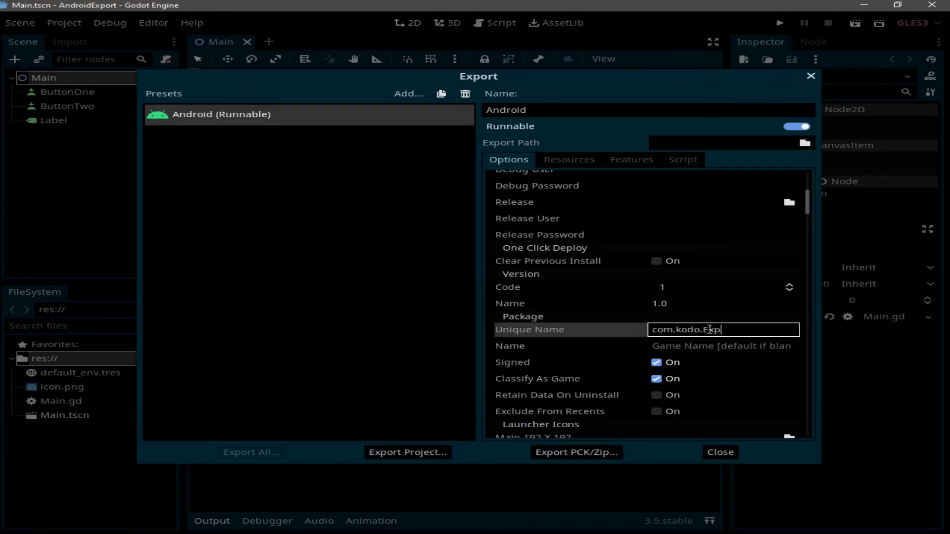
text(ortTest)
Step: Set the package Name of the Android preset to ExportTest
click(701, 346)
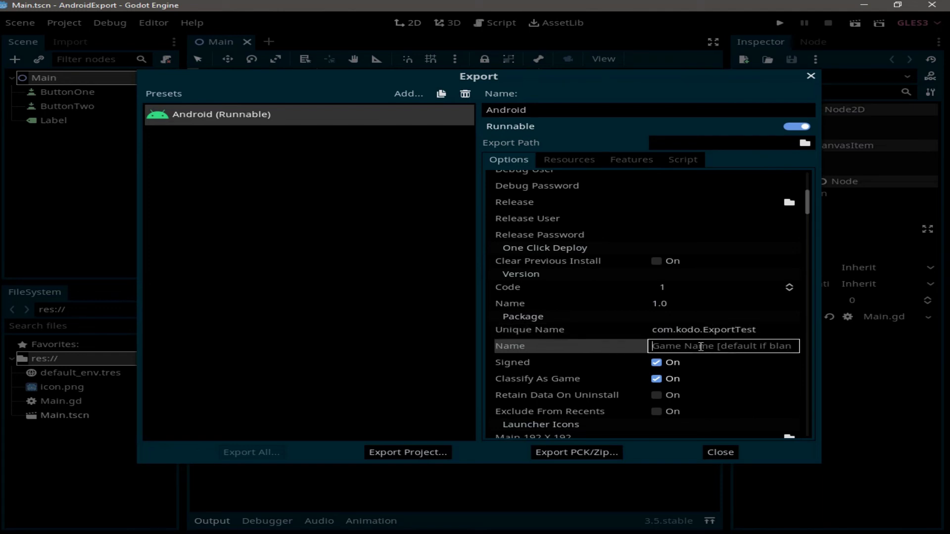
text(Eport)
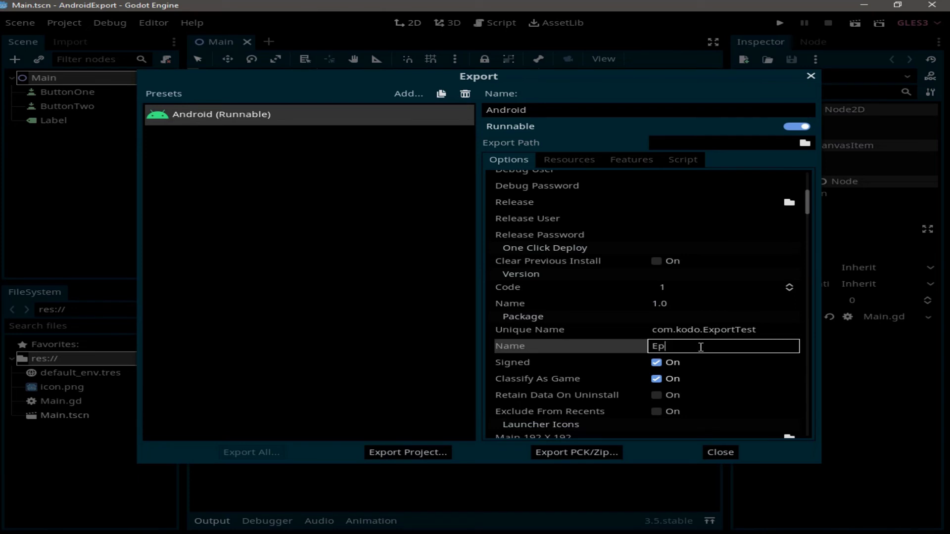
key(BackSpace)
key(BackSpace)
key(BackSpace)
key(BackSpace)
text(xportTe)
scroll(654, 375, down, 2)
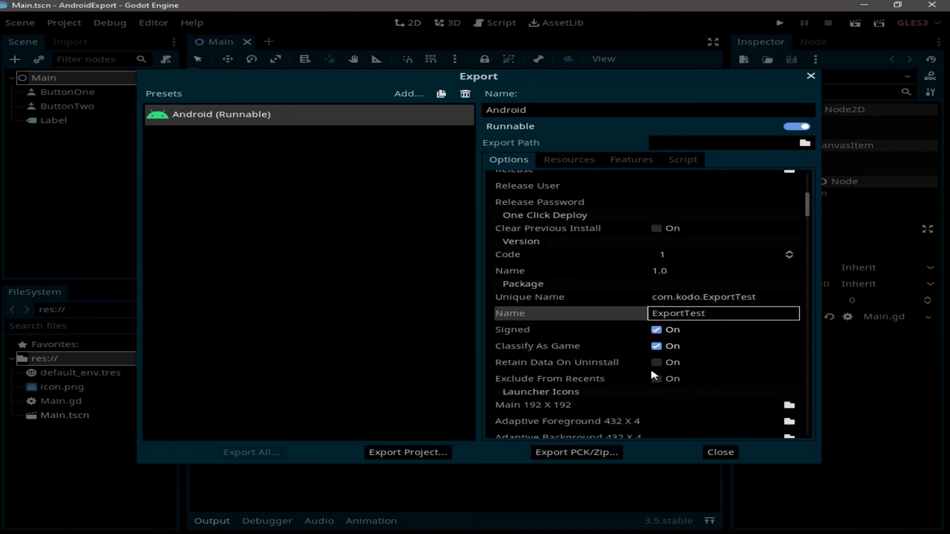
Step: Export the project with debug enabled as AndroidExport.apk into the AndroidExport project folder
scroll(652, 375, down, 6)
scroll(651, 381, up, 10)
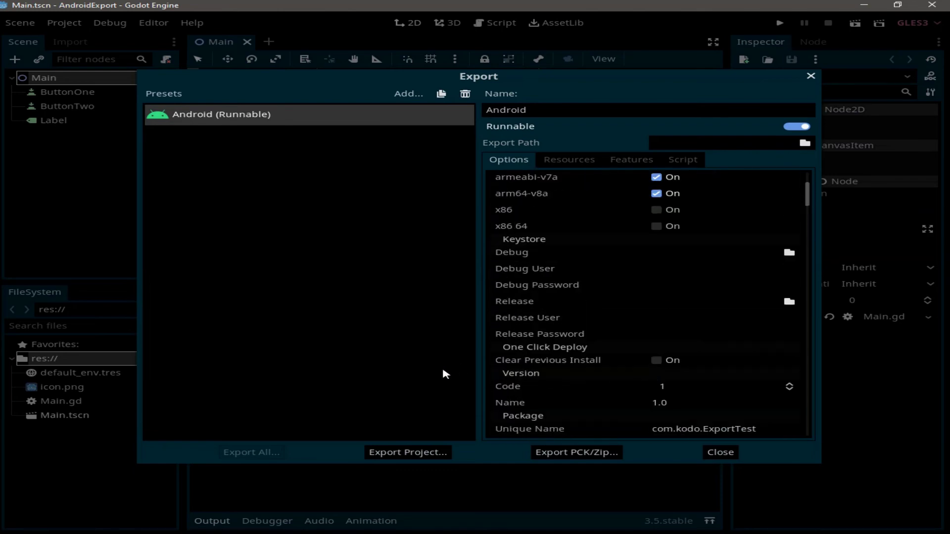
click(402, 453)
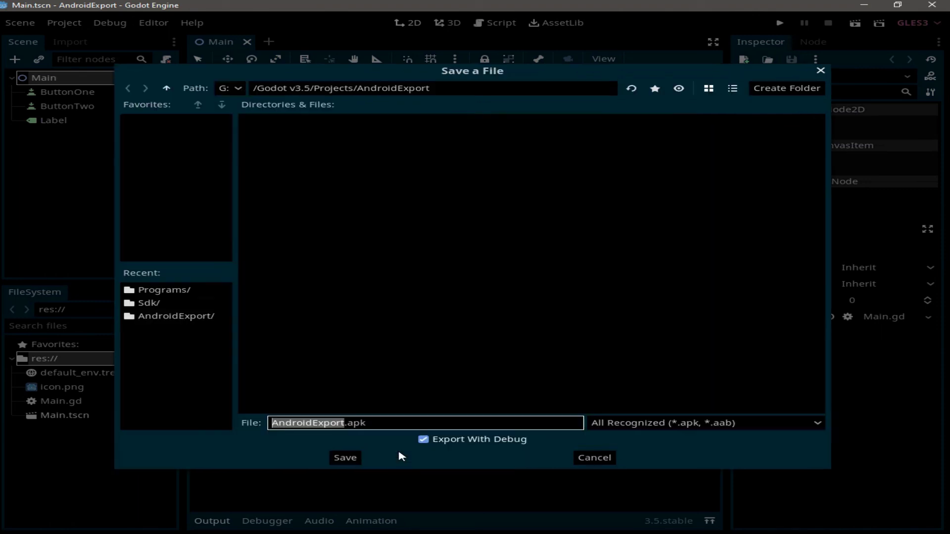
click(344, 458)
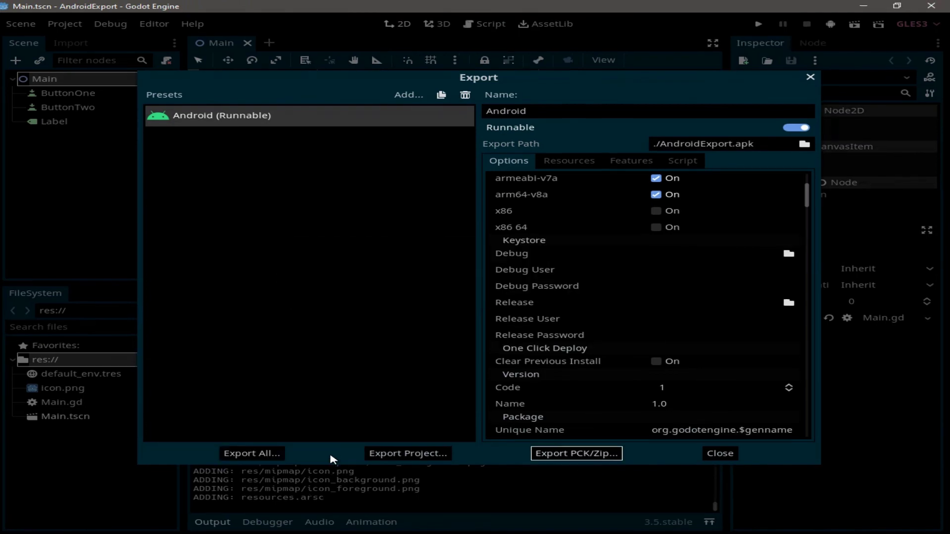
Step: Switch to File Explorer and check the AndroidExport project folder for the exported APK
mouse_move(244, 521)
click(252, 475)
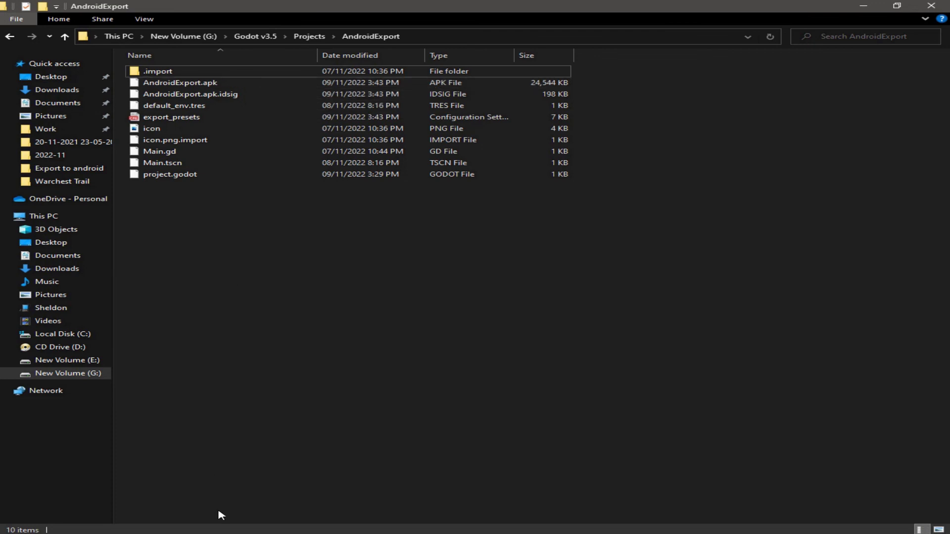
Step: Return to Godot, close the export settings and run the project on the connected Samsung SM-A305F device
key(alt+Tab)
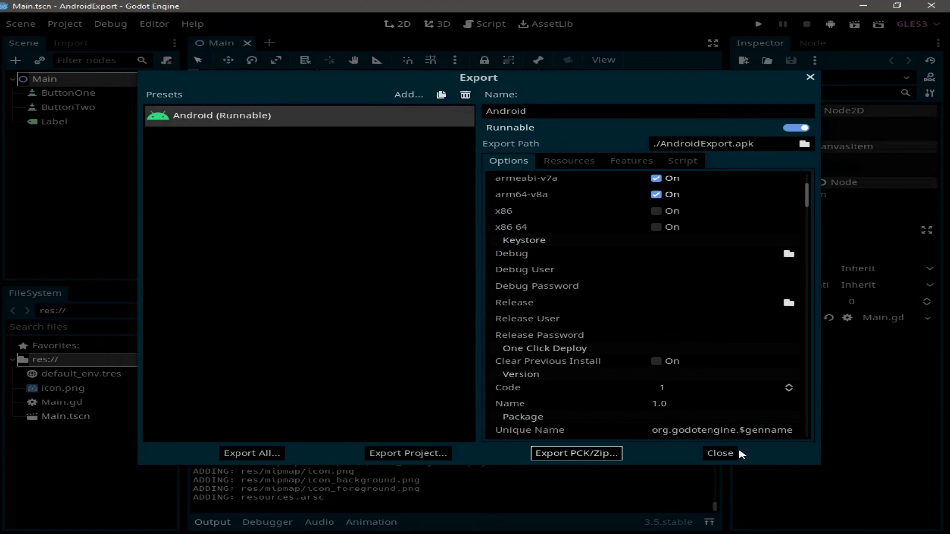
click(734, 458)
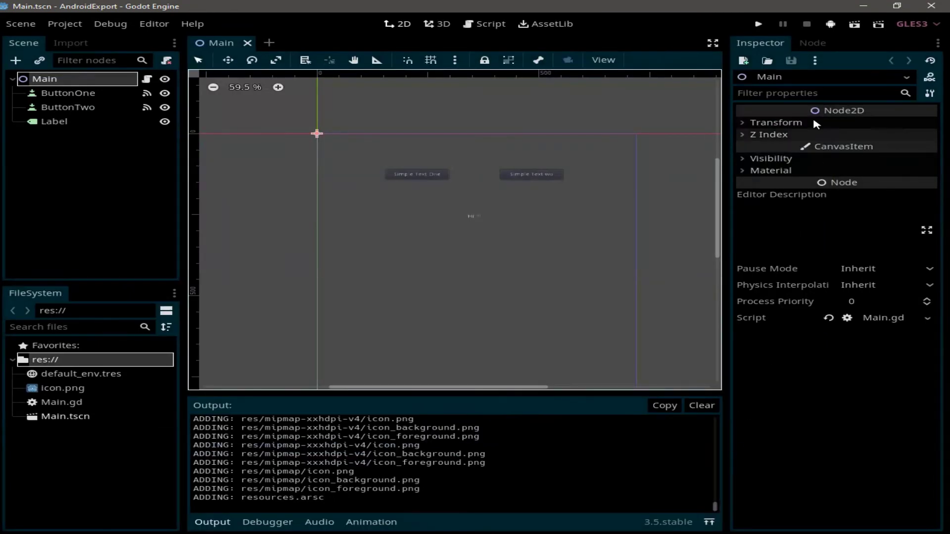
click(832, 25)
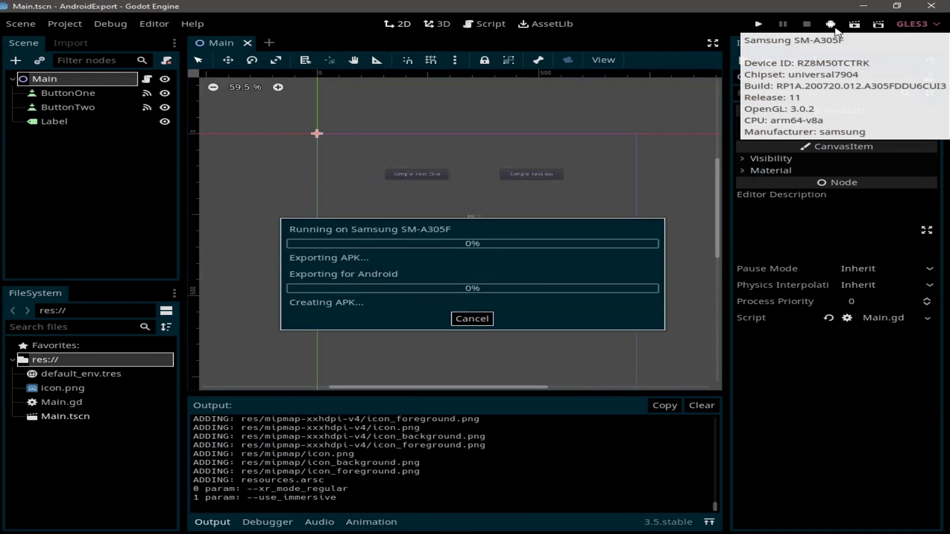